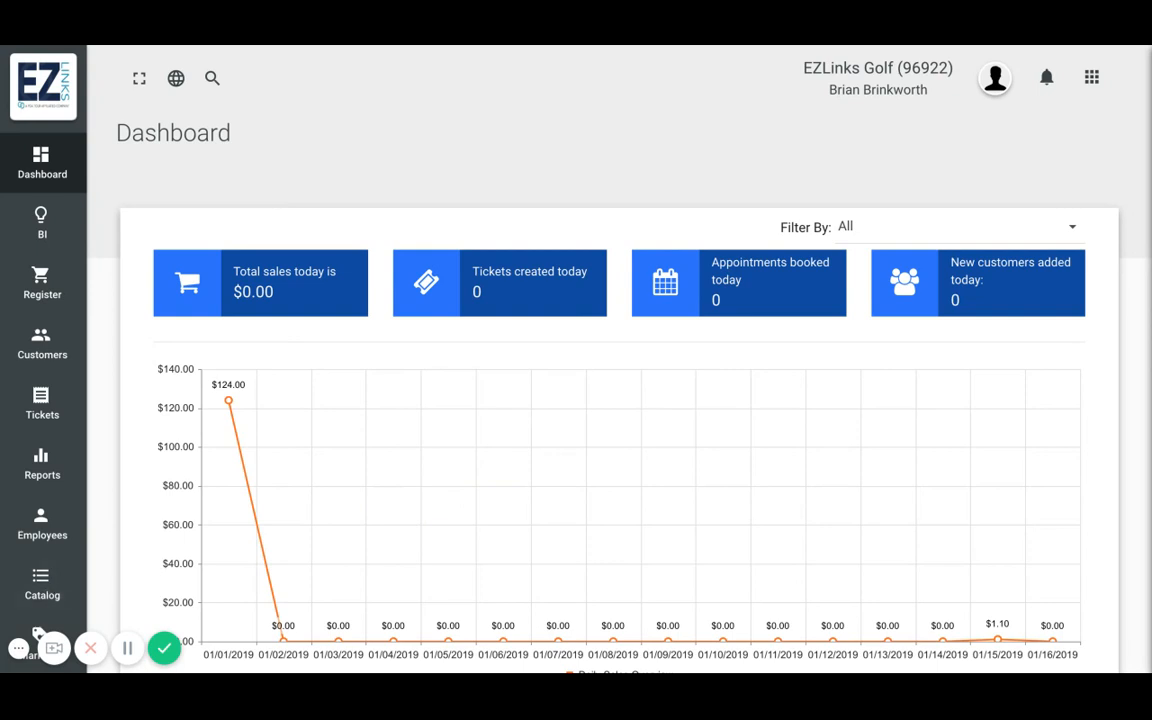
- Start a new purchase order from the catalog's purchase order page
click(42, 585)
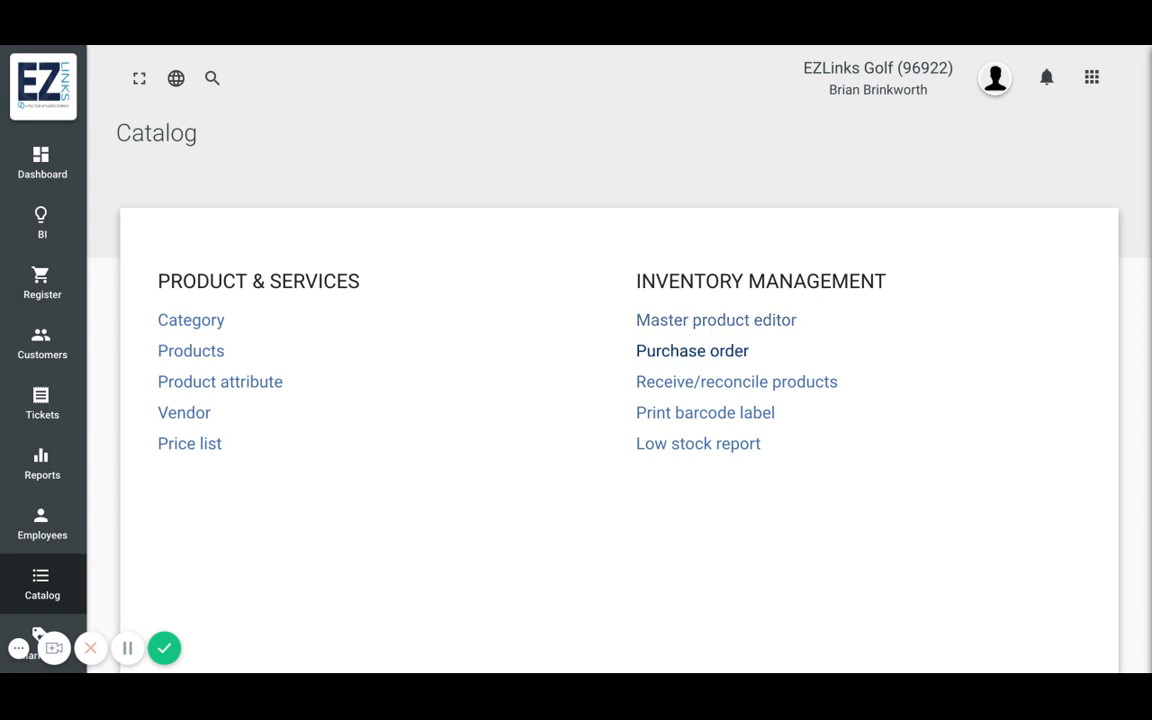
click(692, 351)
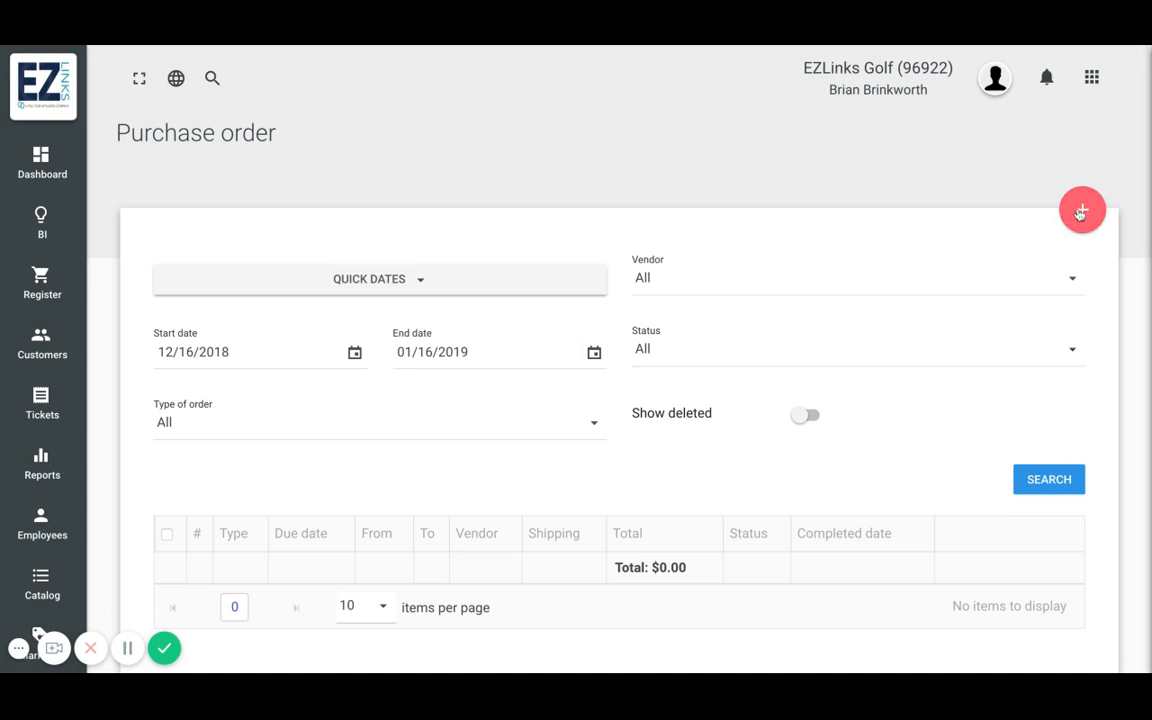
scroll(720, 521, down, 1)
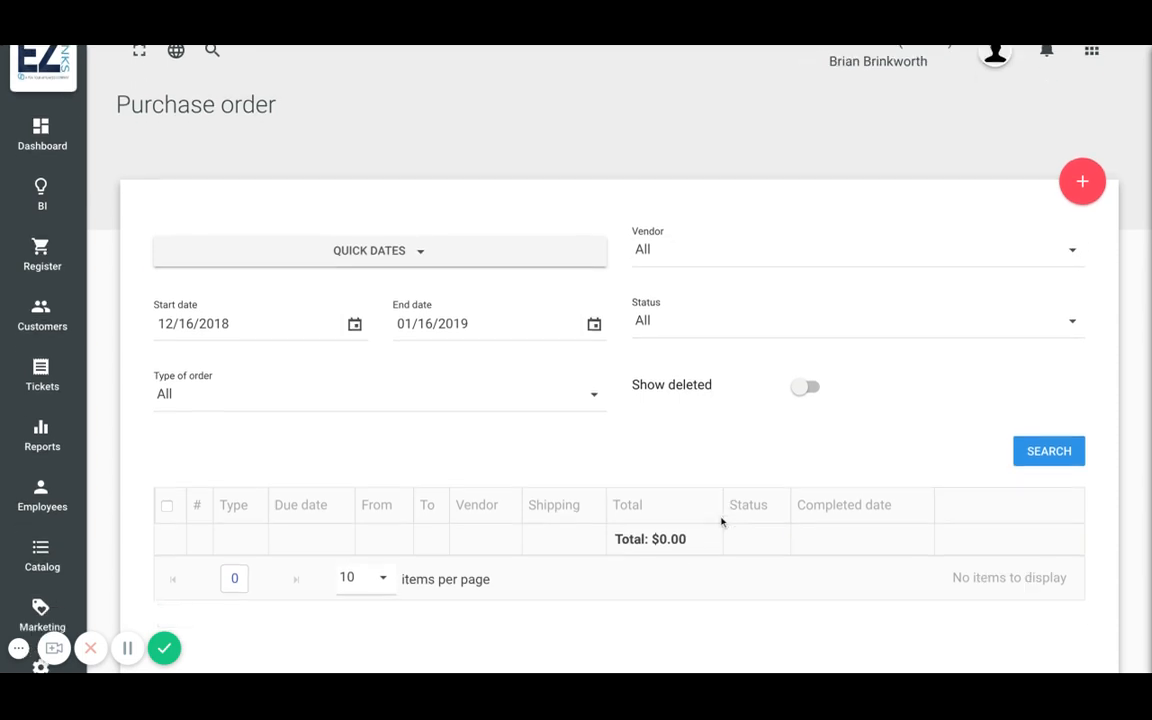
scroll(720, 521, down, 2)
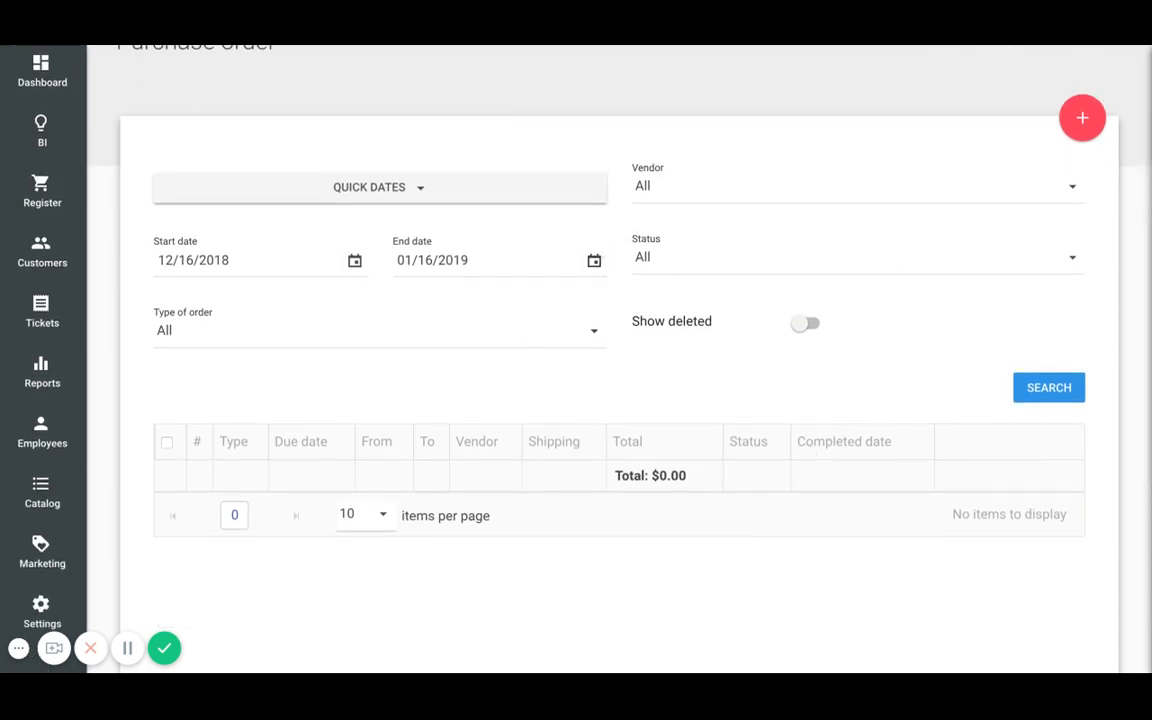
click(1080, 128)
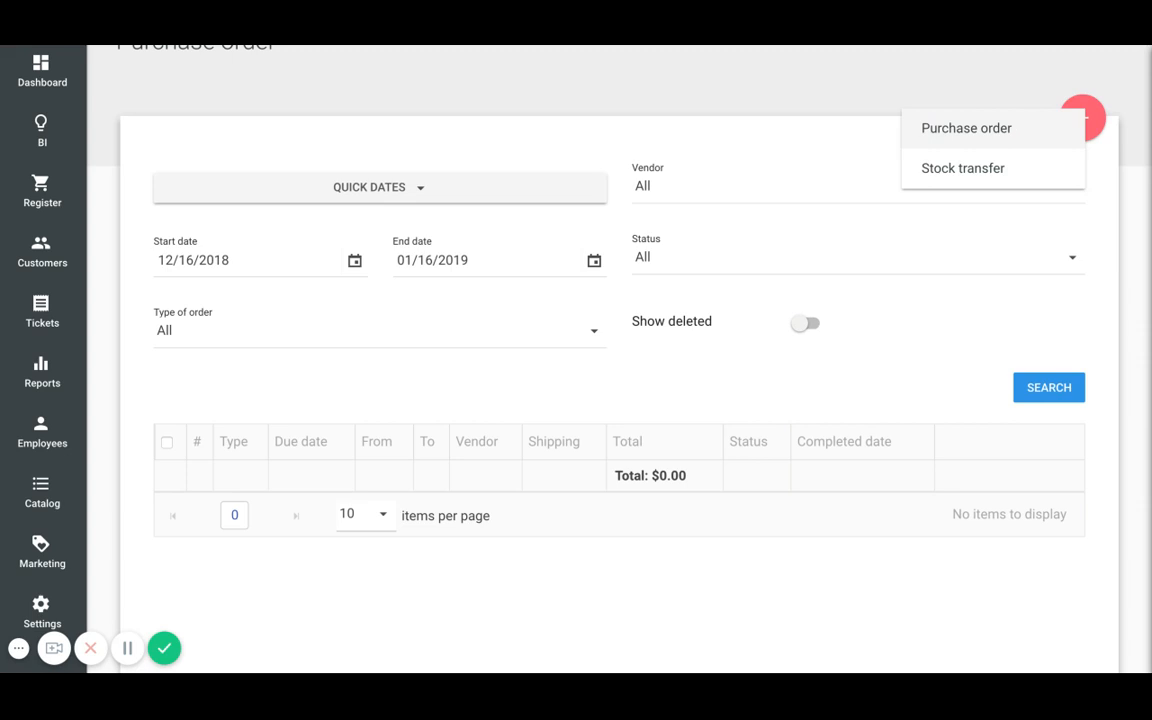
click(1025, 123)
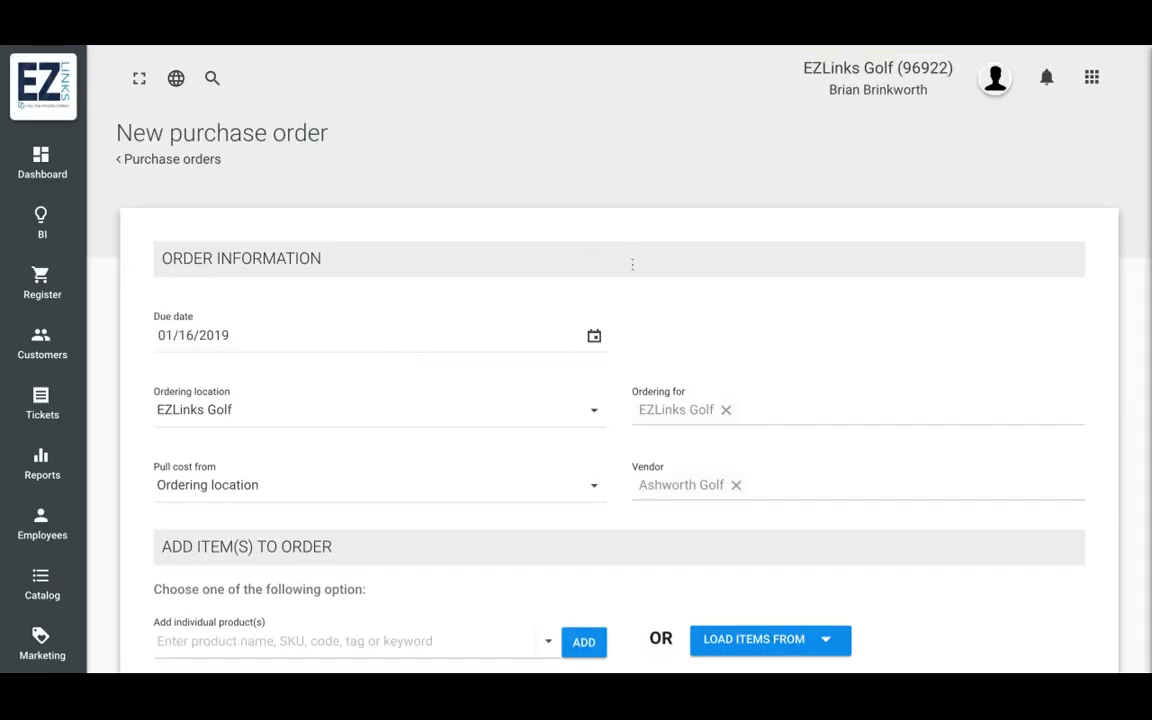
- Review the options for pulling cost, keeping Ordering location
scroll(630, 260, down, 2)
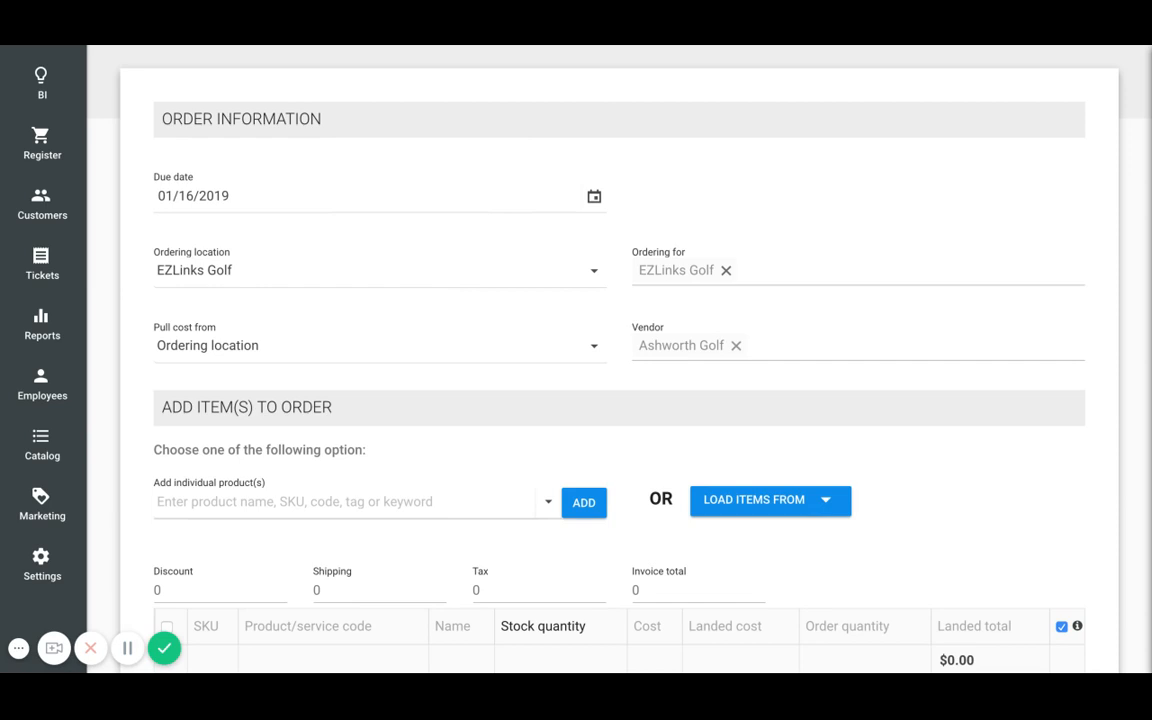
scroll(600, 360, down, 1)
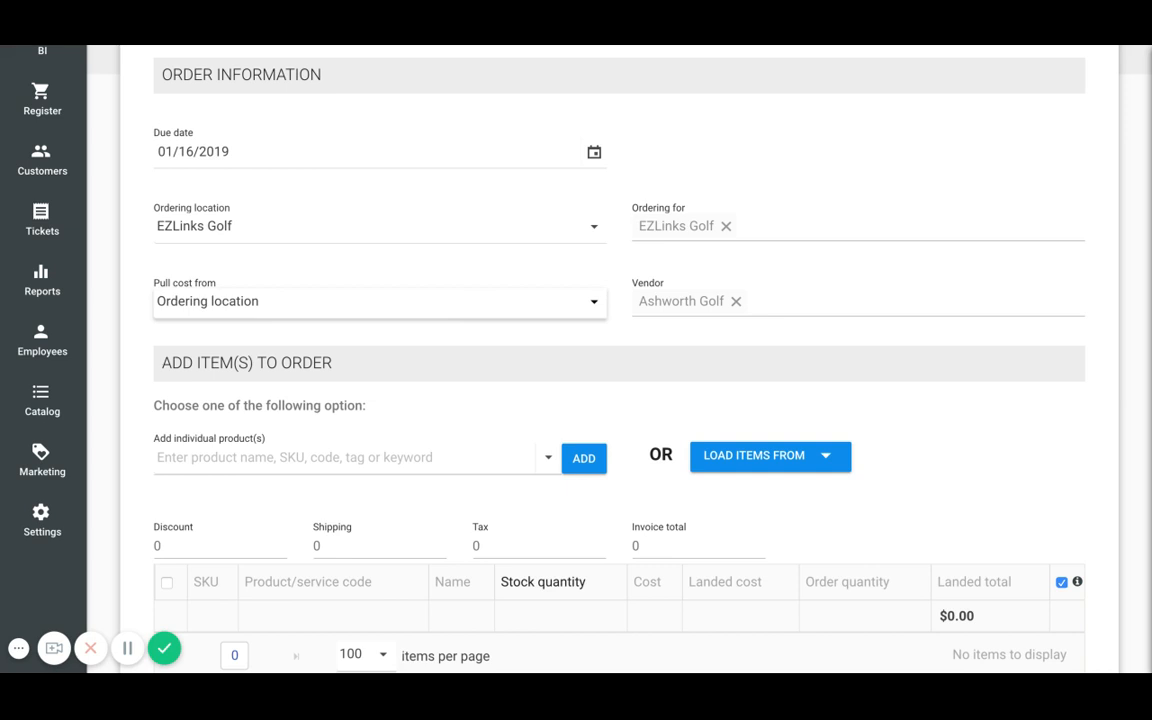
click(594, 302)
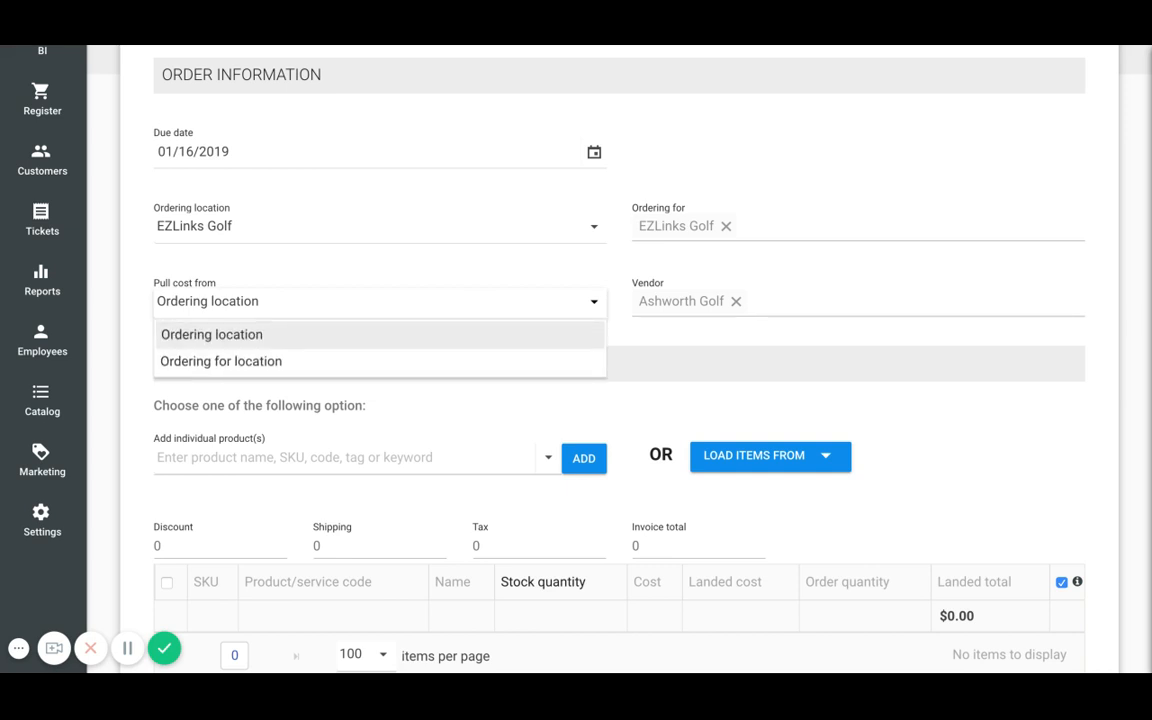
click(654, 298)
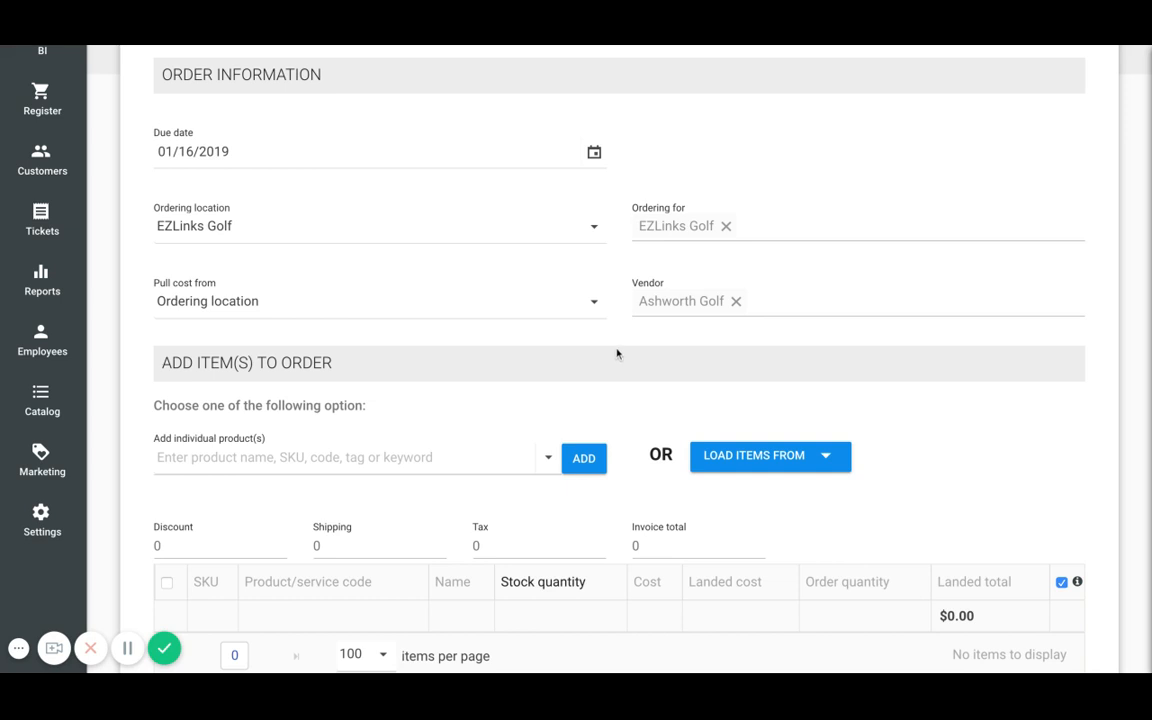
- Load all items into the new purchase order
scroll(617, 352, down, 1)
scroll(617, 352, down, 2)
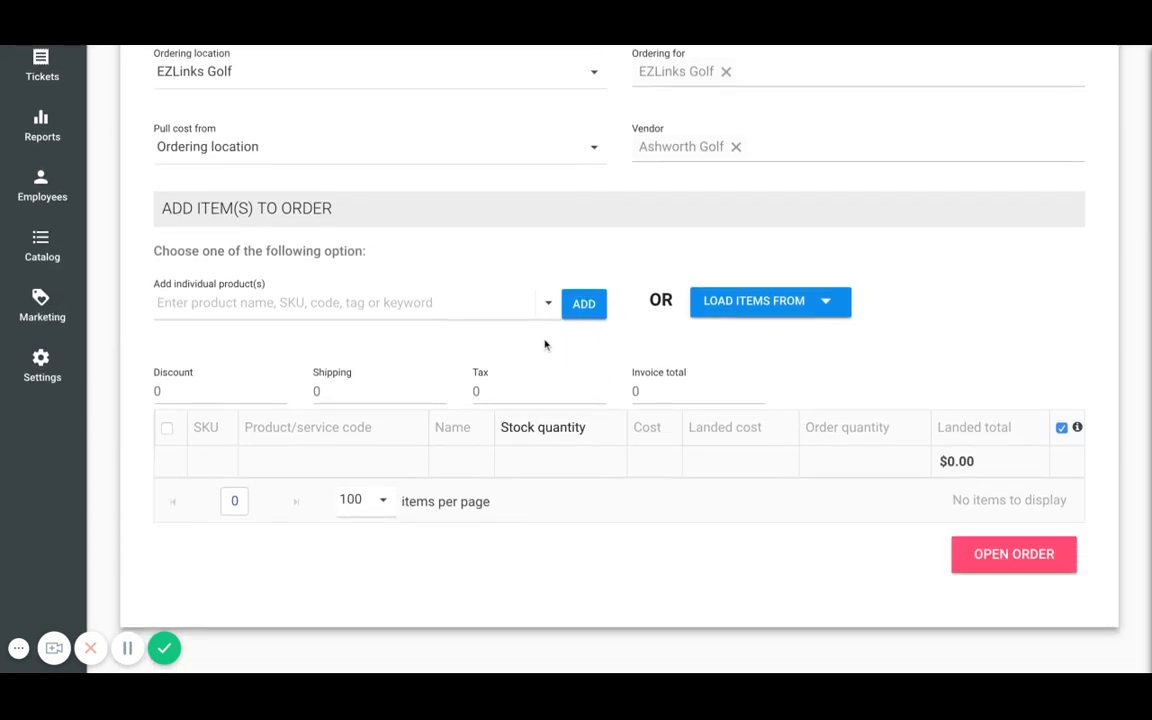
click(445, 302)
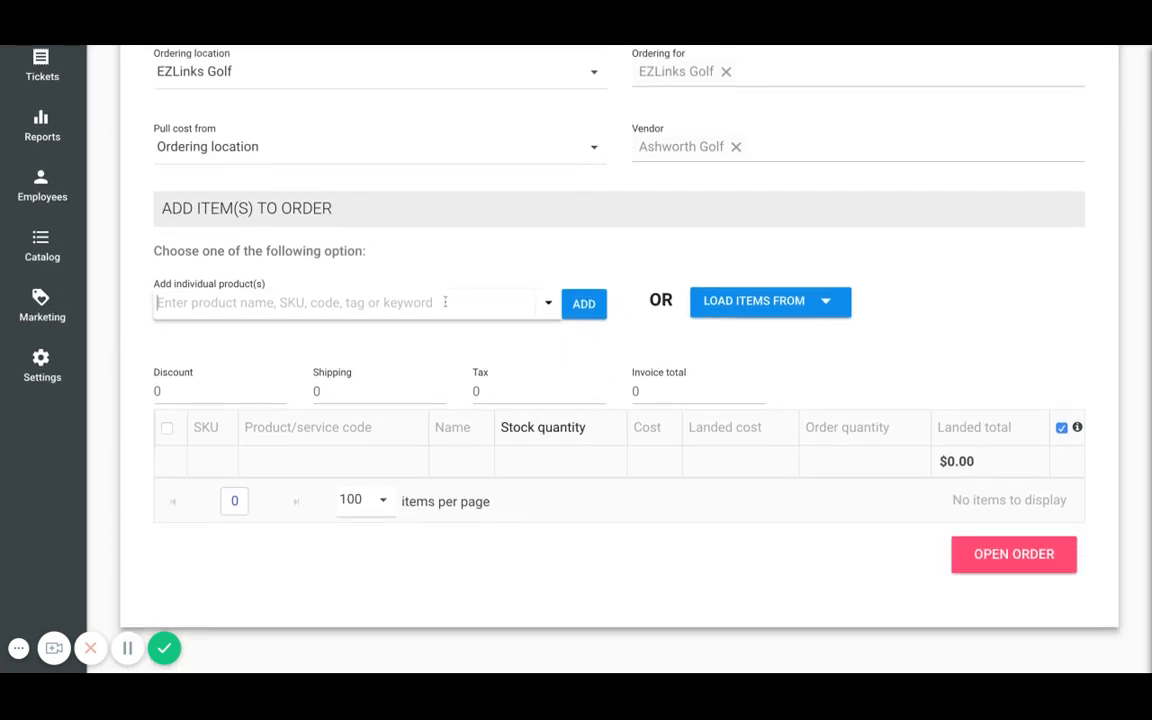
click(791, 314)
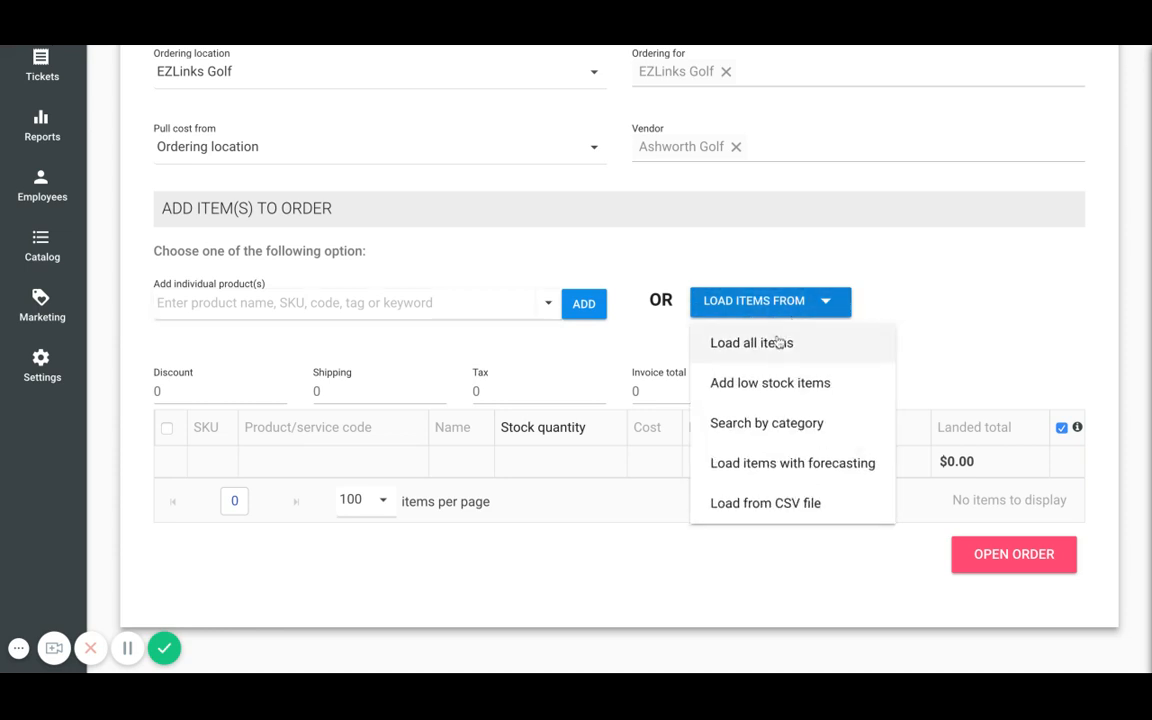
click(779, 342)
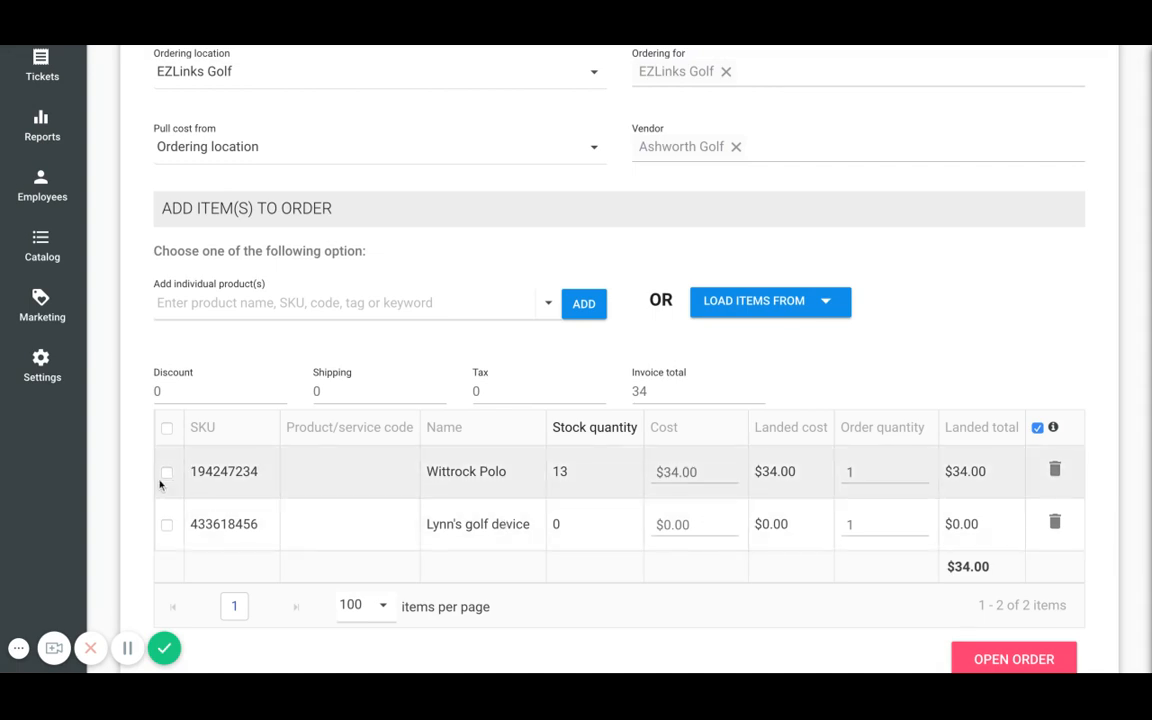
- Set the Wittrock Polo order quantity to 10 and open the order
click(166, 474)
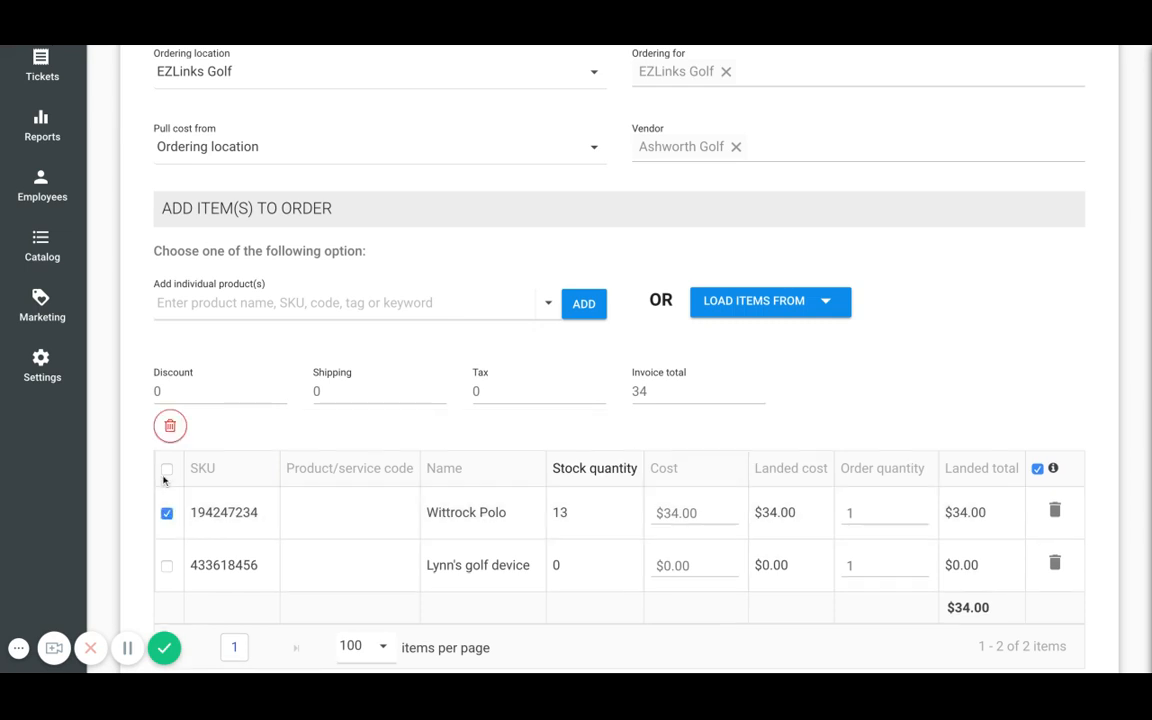
click(696, 516)
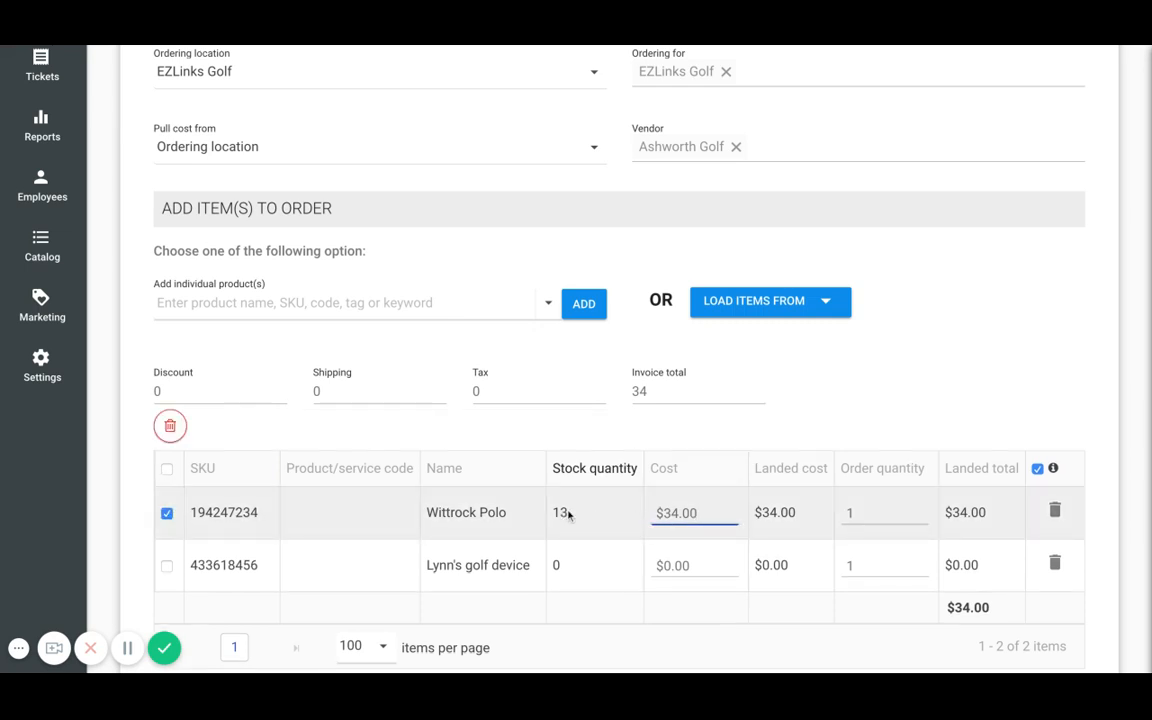
click(866, 512)
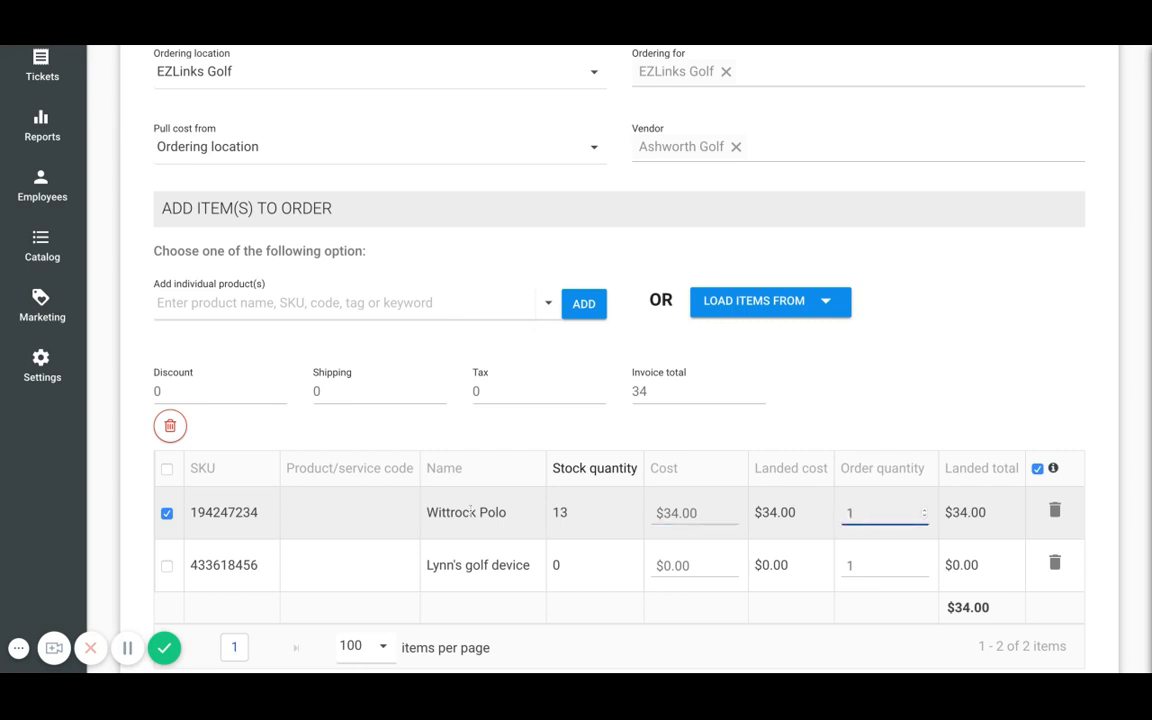
click(571, 517)
click(885, 512)
text(0)
scroll(902, 501, down, 3)
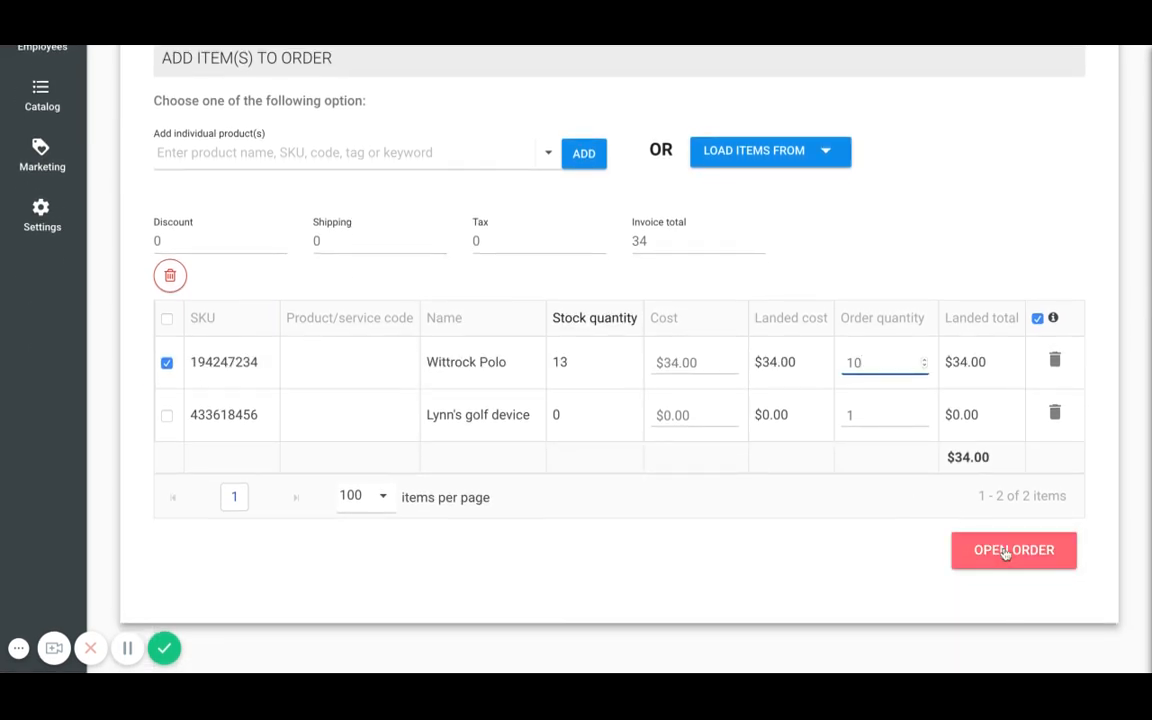
click(1004, 550)
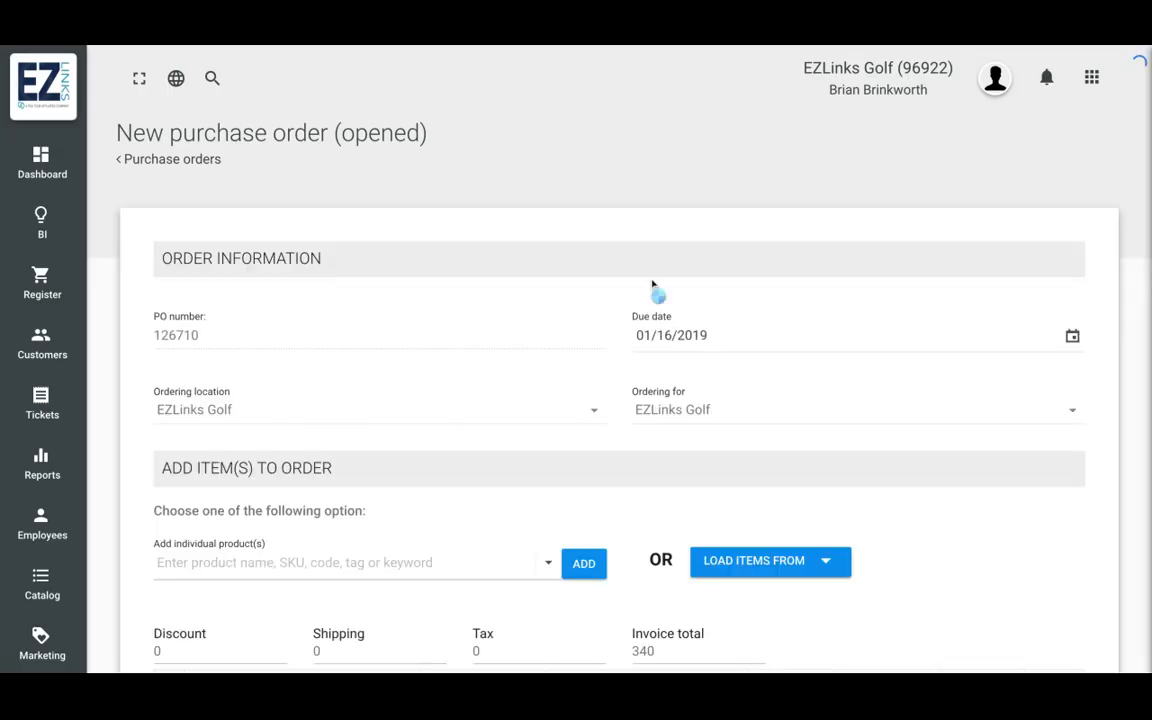
- Remove Lynn's golf device from the order and save the changes
scroll(630, 254, down, 5)
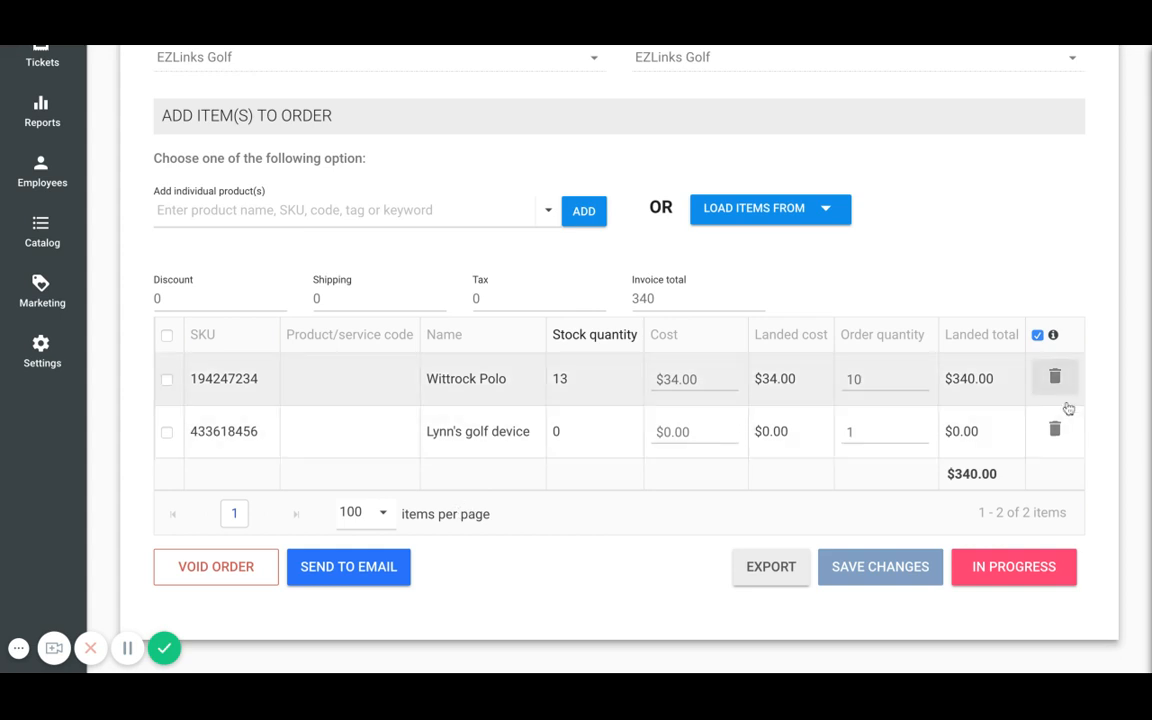
click(1055, 431)
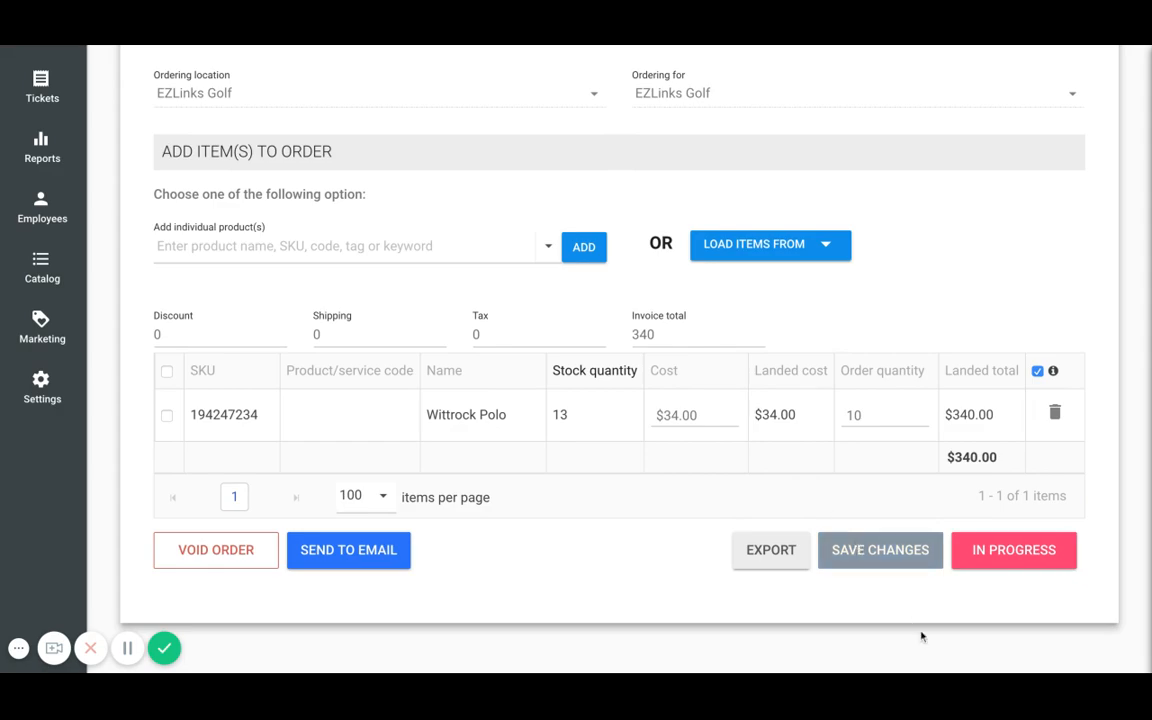
click(912, 565)
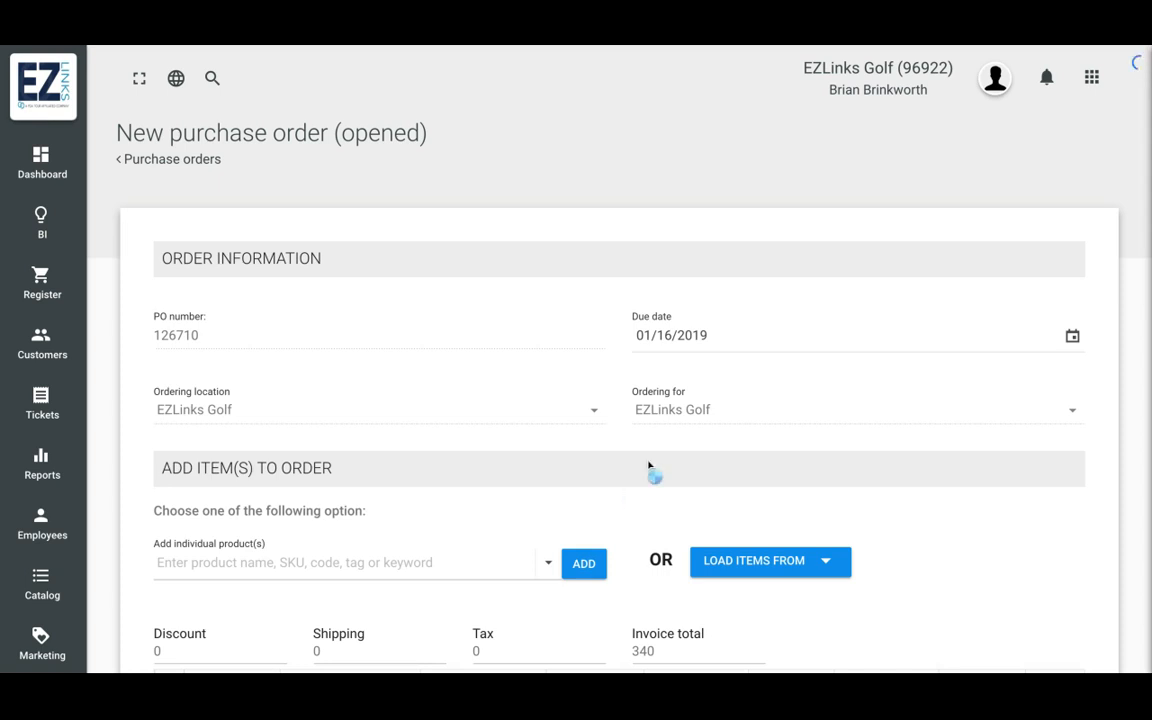
- Mark the order as in progress and open the receive screen for it
scroll(635, 452, down, 5)
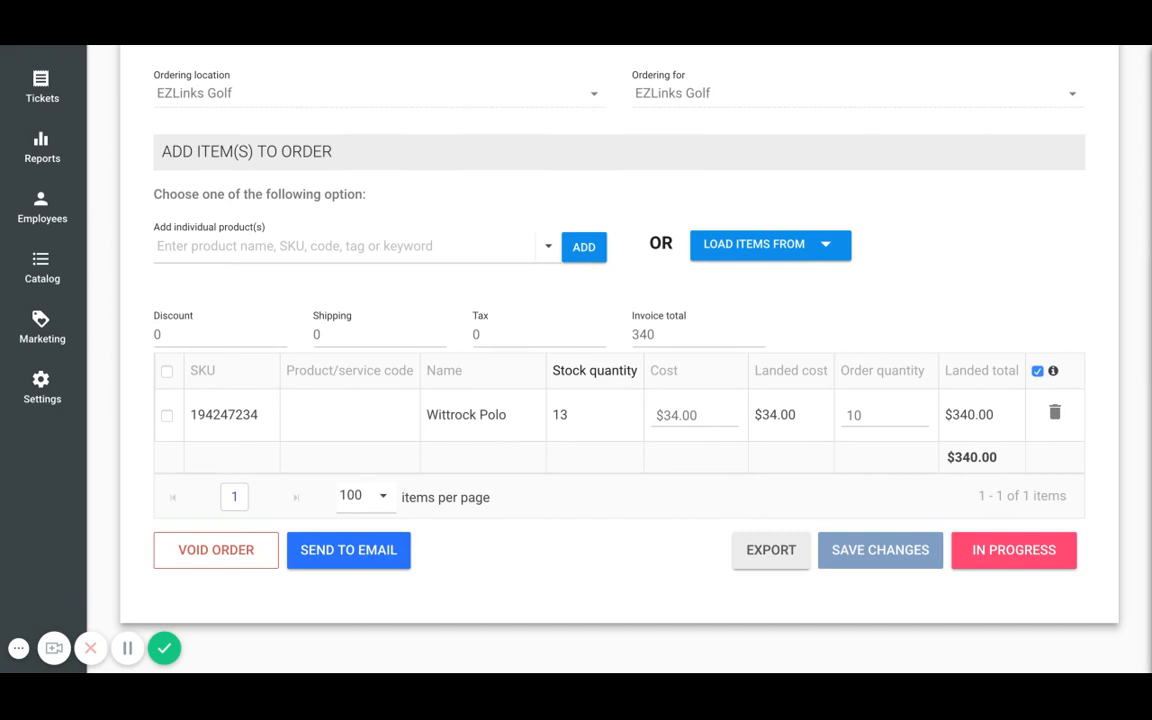
click(1021, 556)
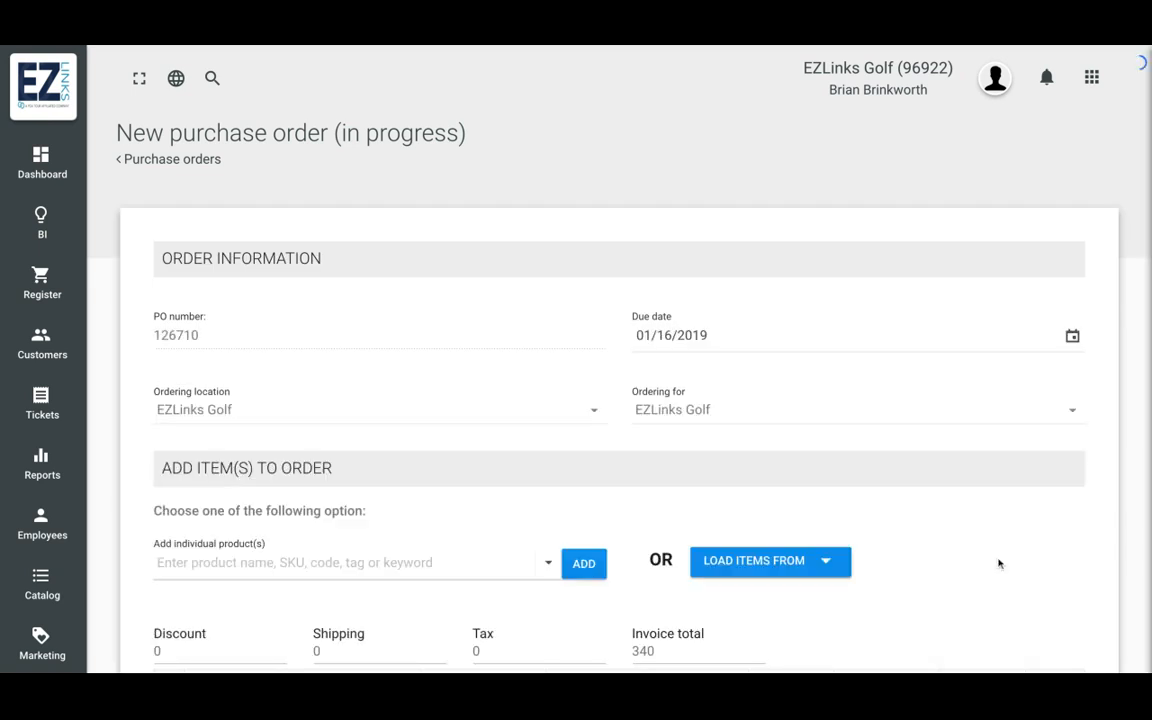
scroll(635, 366, down, 3)
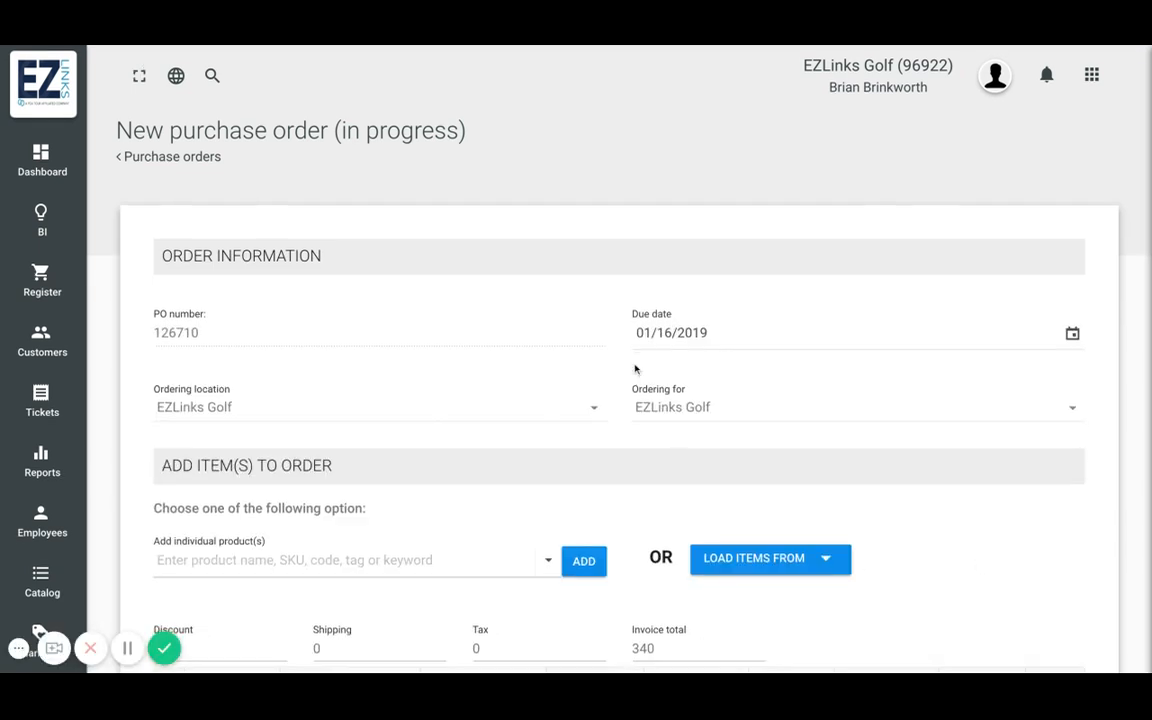
scroll(635, 369, down, 1)
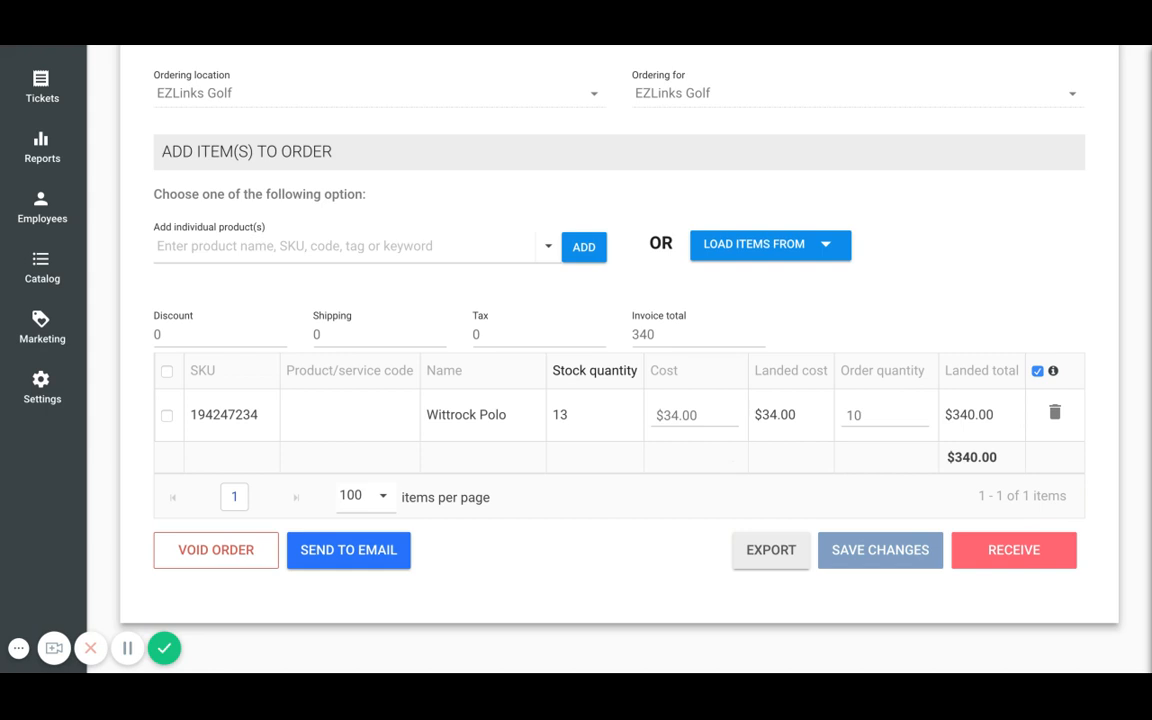
click(1027, 548)
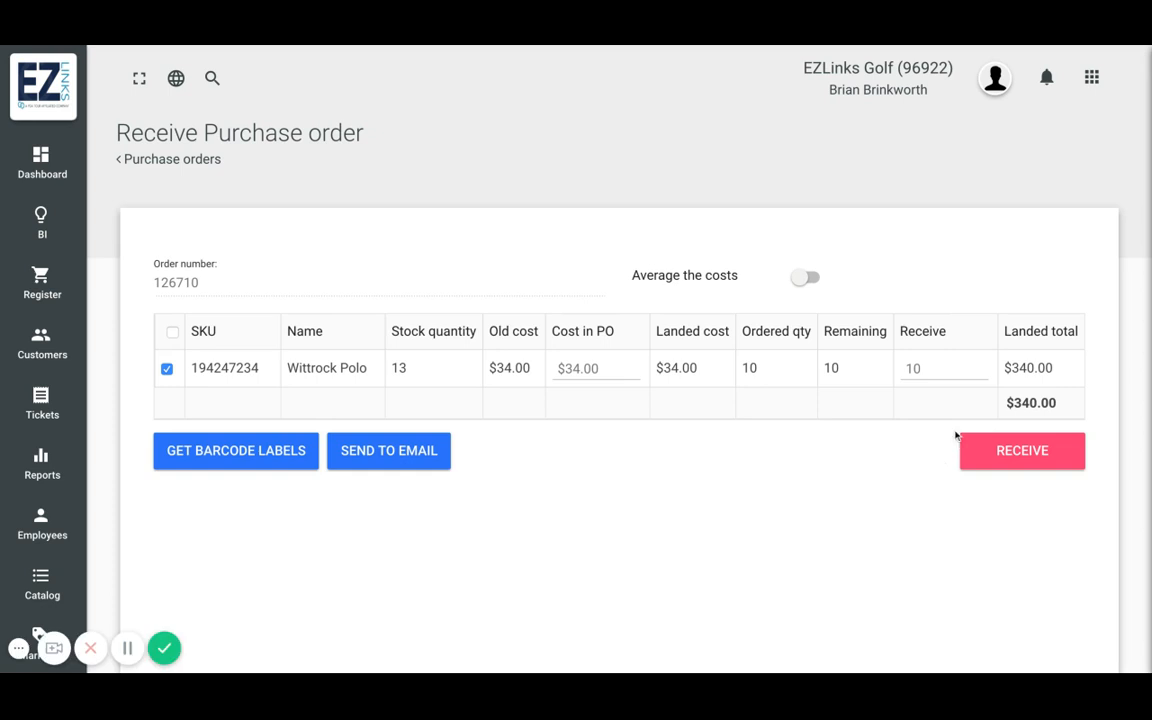
- Turn on cost averaging and receive the purchase order
click(940, 368)
click(807, 278)
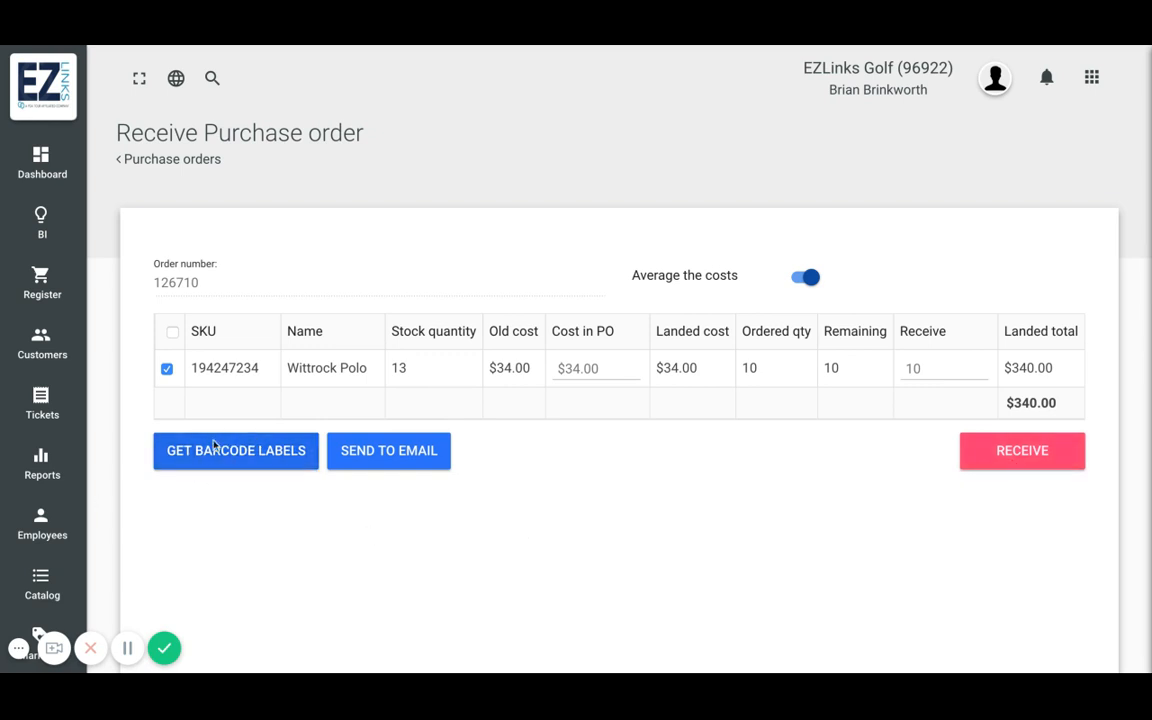
click(1007, 449)
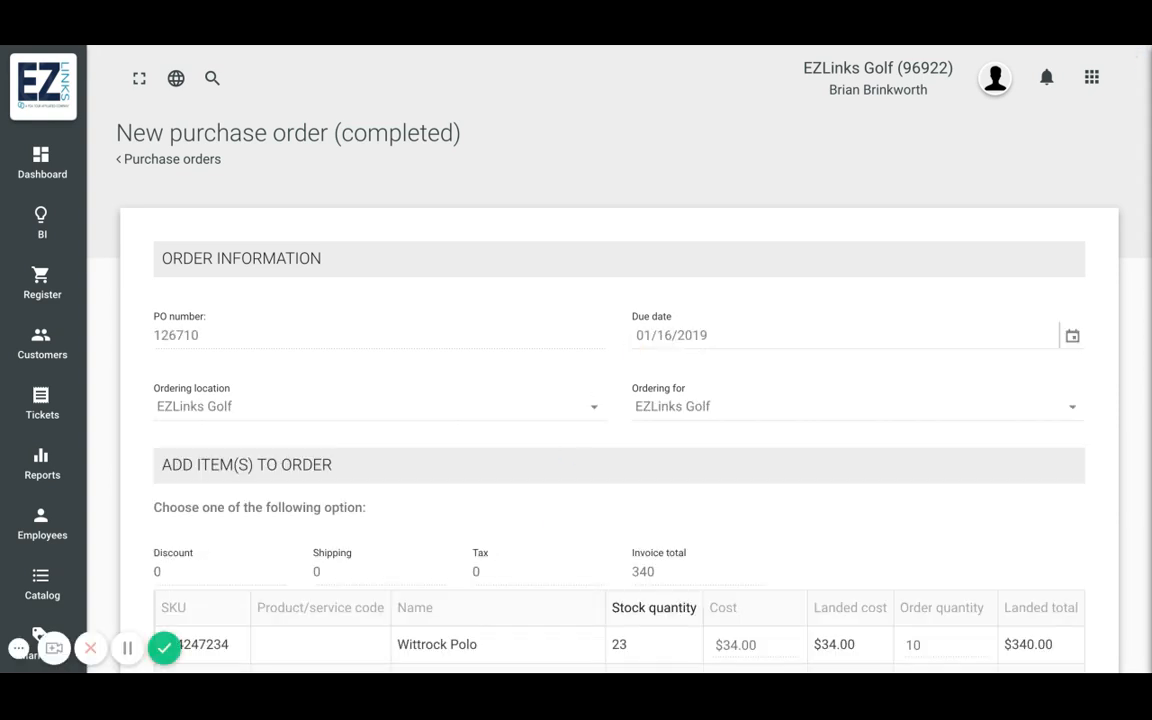
- Review the completed purchase order's items and stock quantity
scroll(632, 345, down, 1)
scroll(588, 379, down, 1)
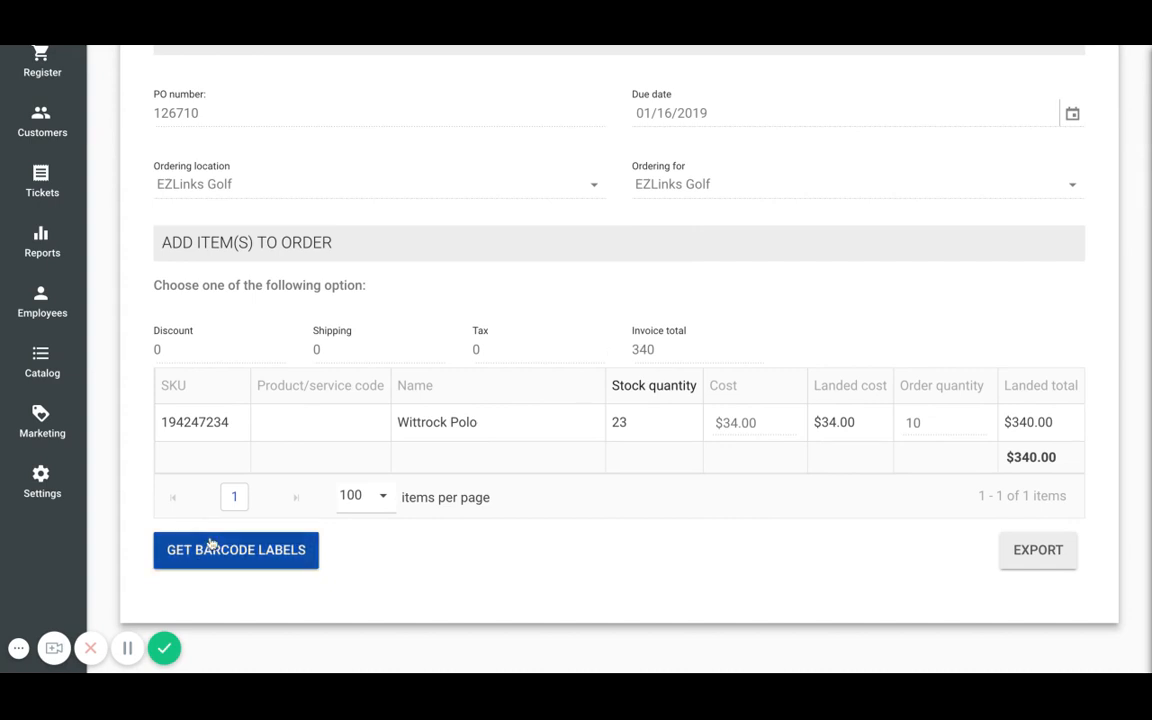
scroll(829, 581, up, 1)
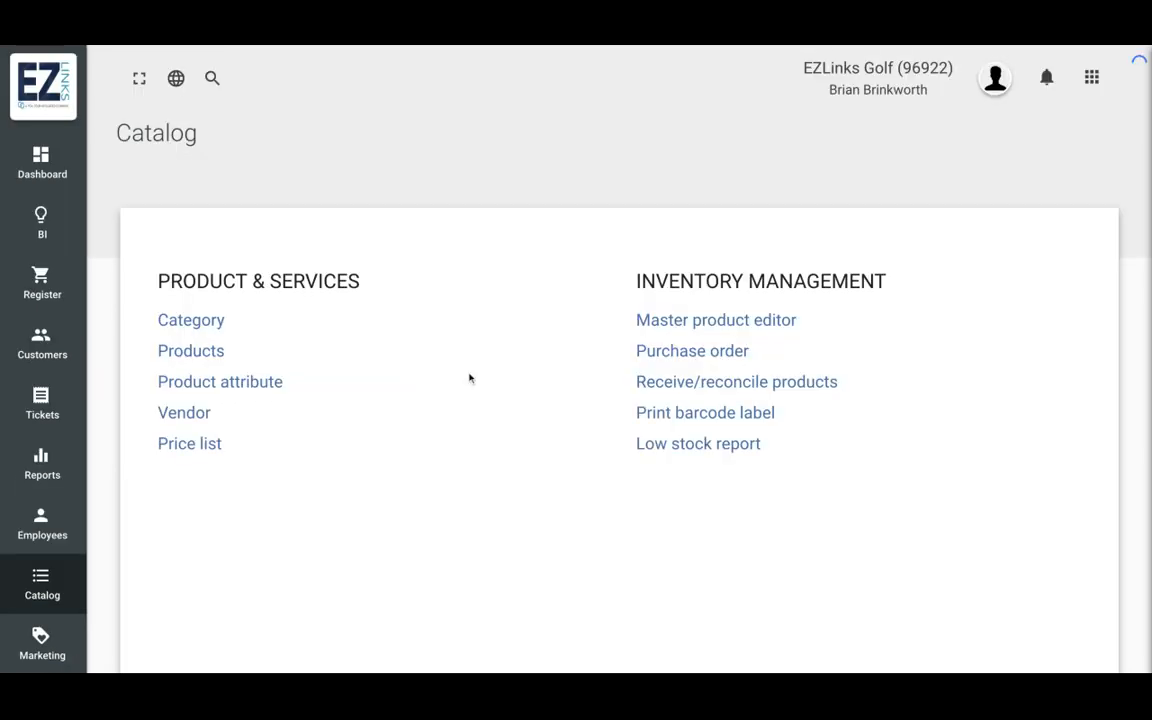
- Open Receive/reconcile products and review the operation options, keeping Receive products
click(737, 384)
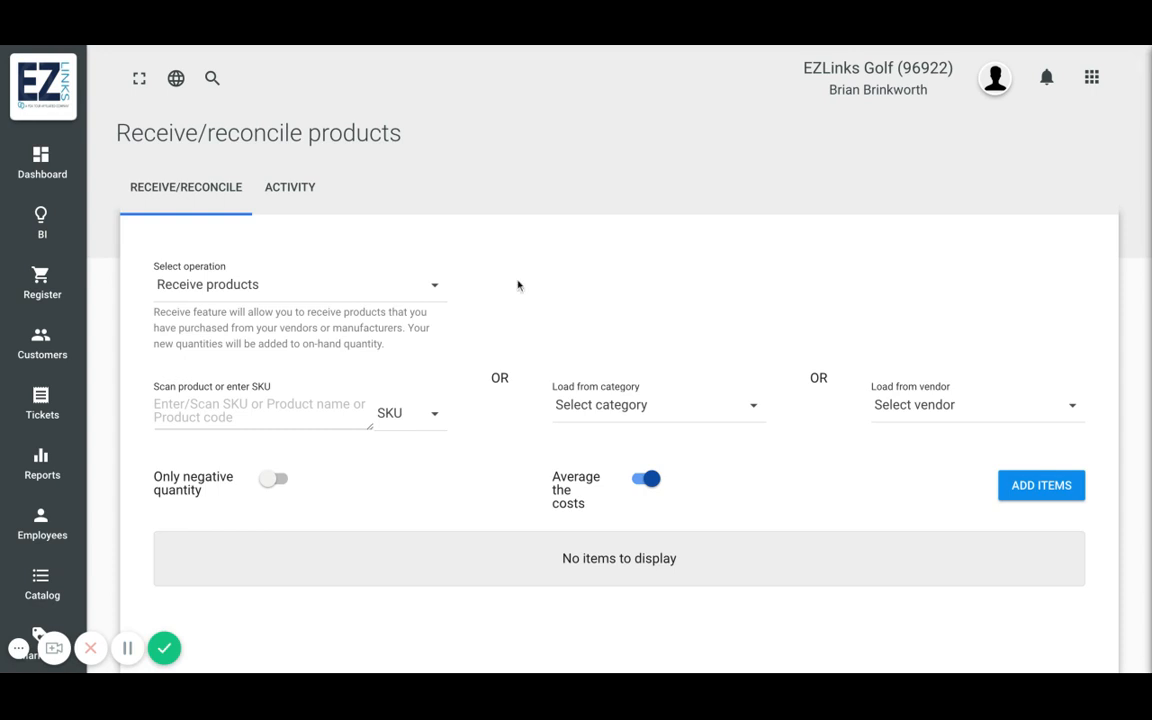
click(418, 297)
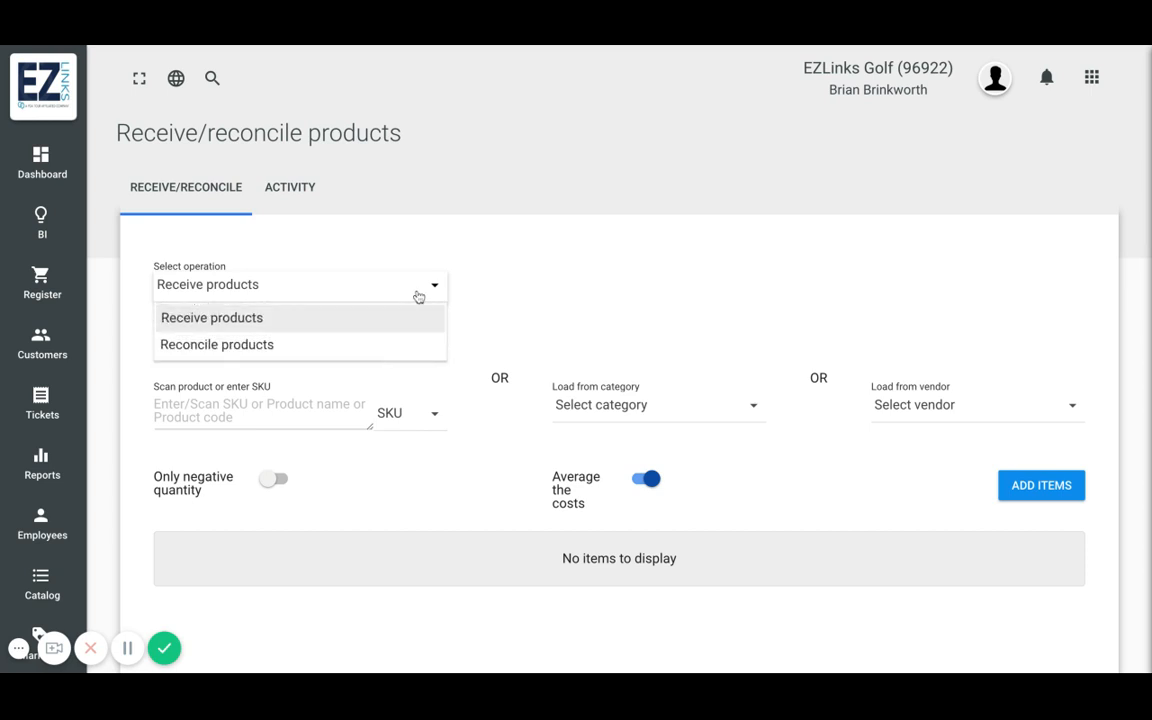
click(573, 301)
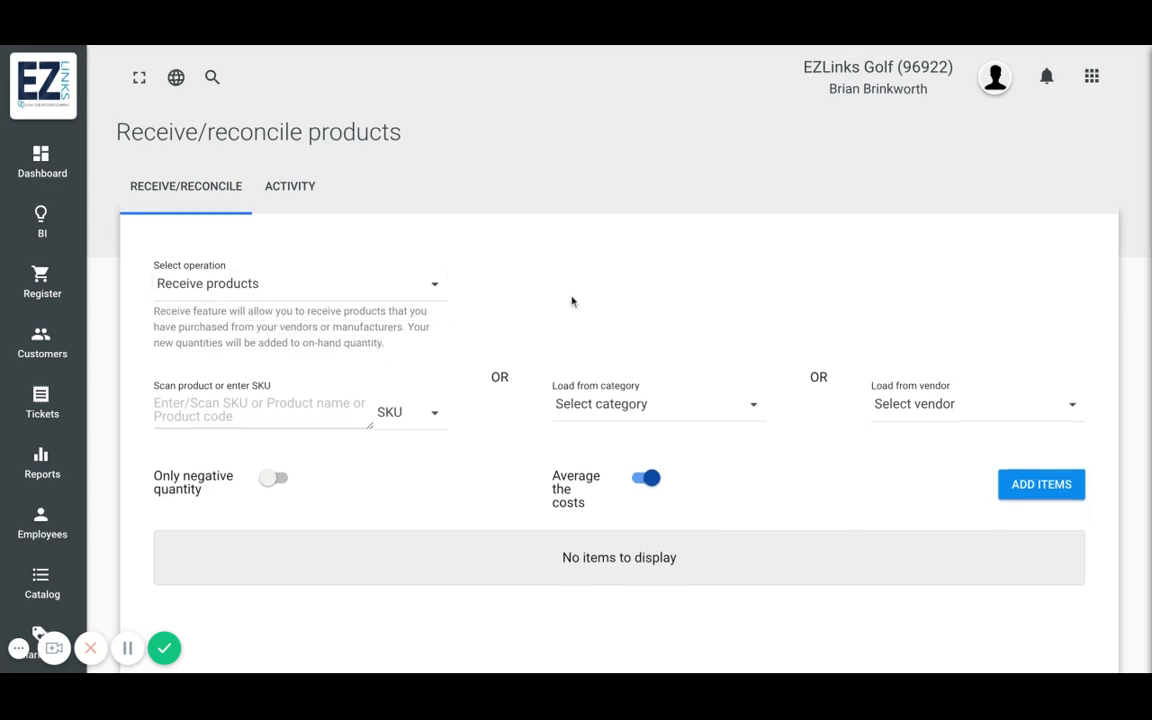
- Load the Ashworth Golf vendor's products into the receive list
scroll(572, 301, down, 2)
click(1006, 328)
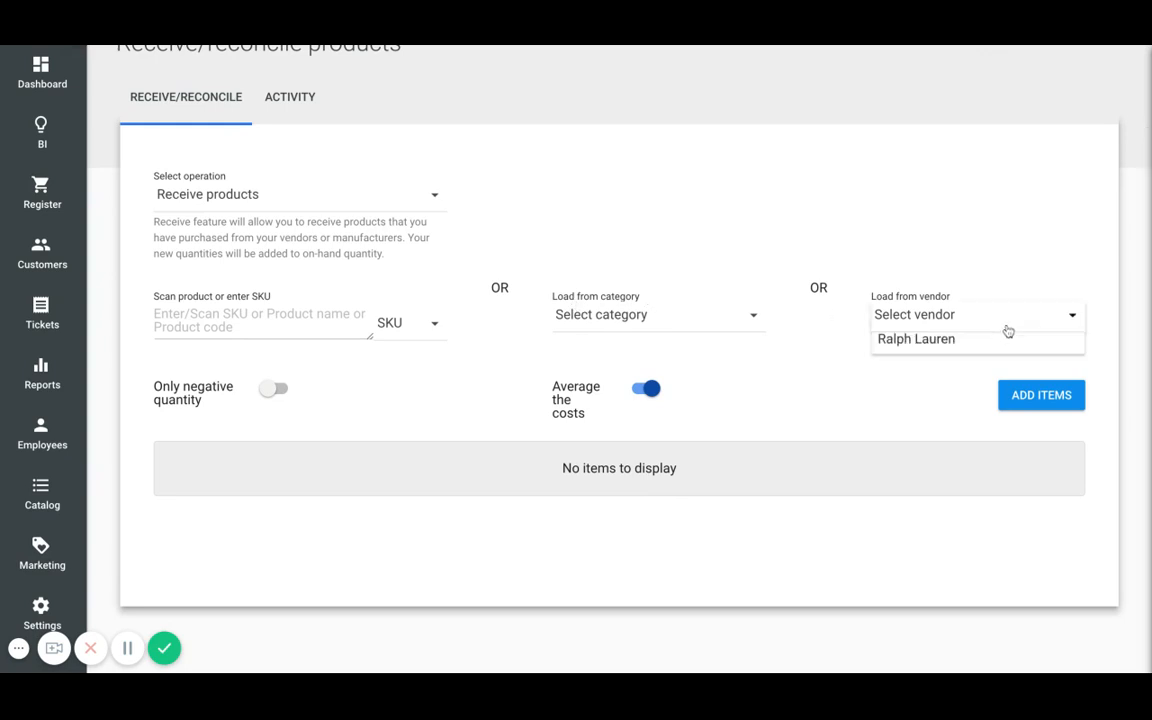
click(948, 401)
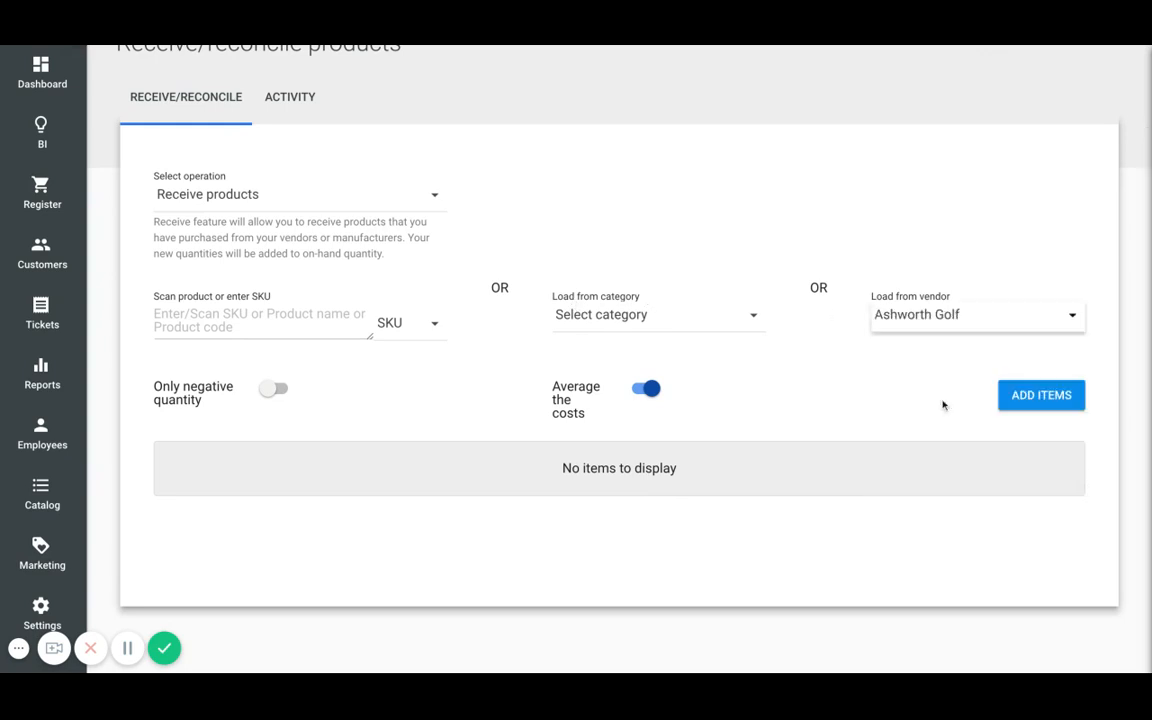
click(1038, 399)
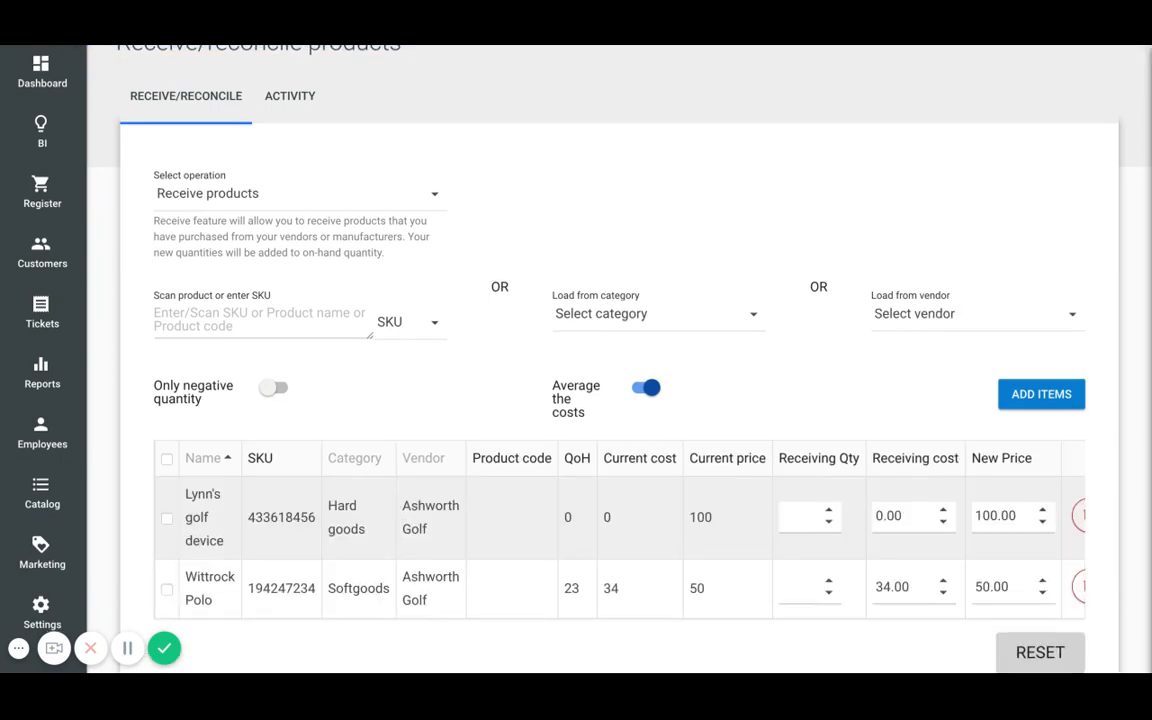
- Set the receiving quantity of Lynn's golf device to 0
scroll(403, 513, down, 2)
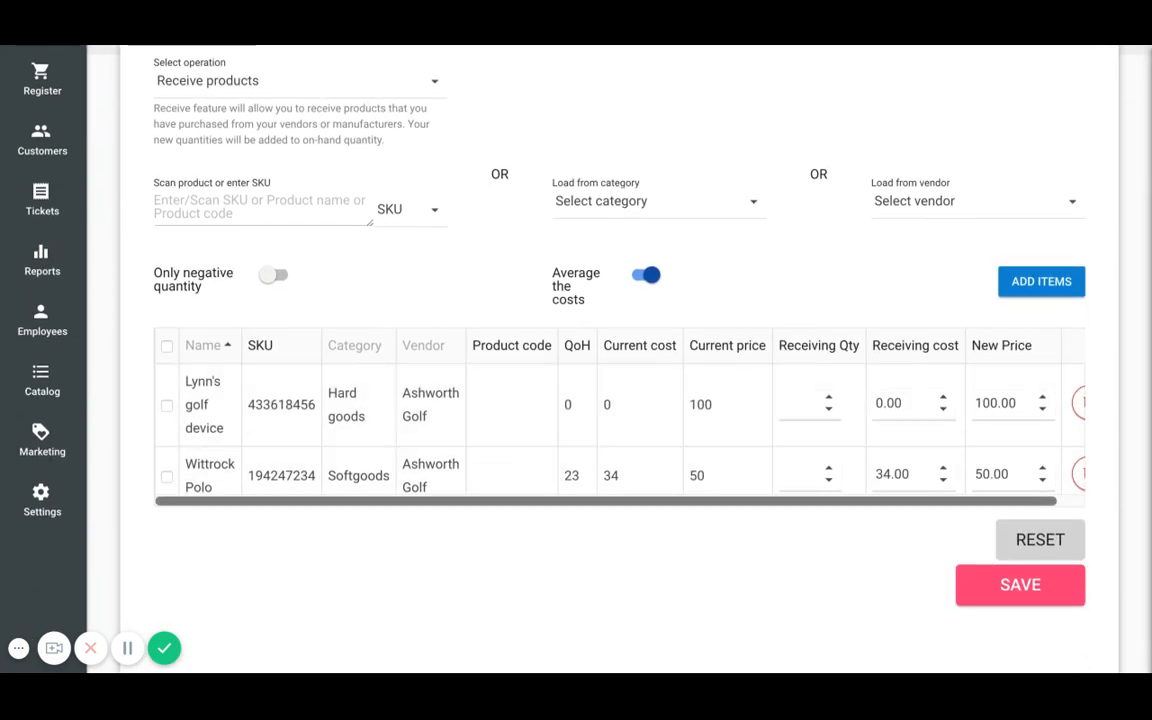
click(799, 406)
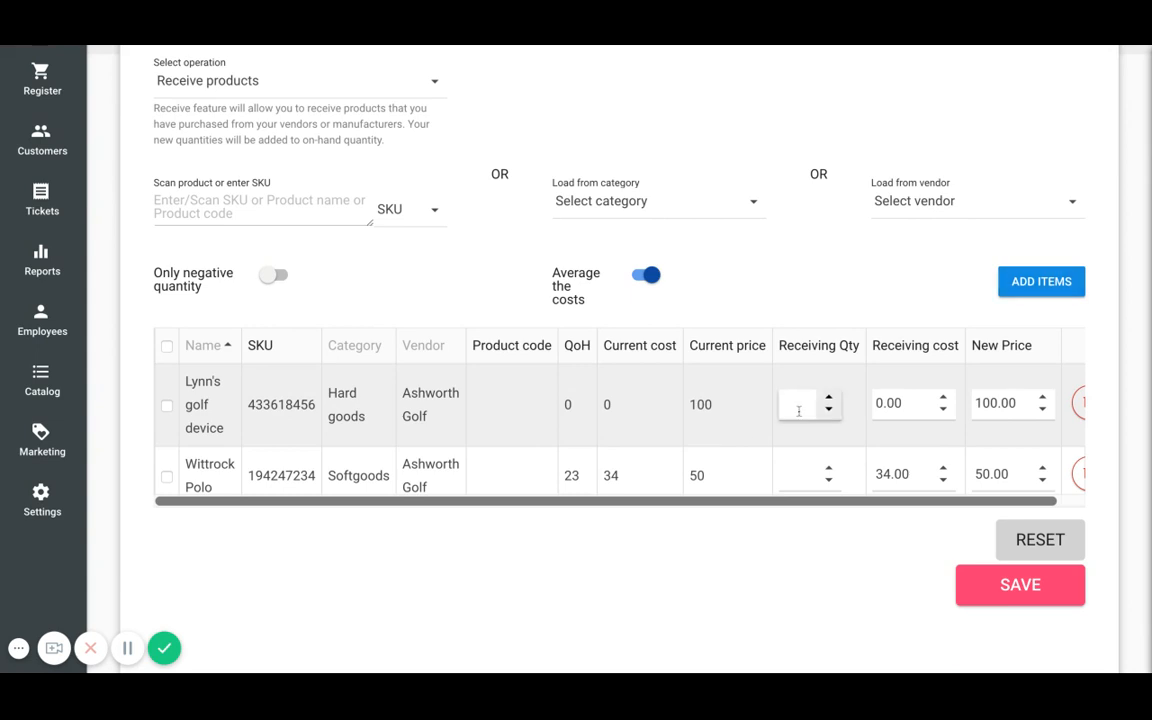
text(5)
key(Tab)
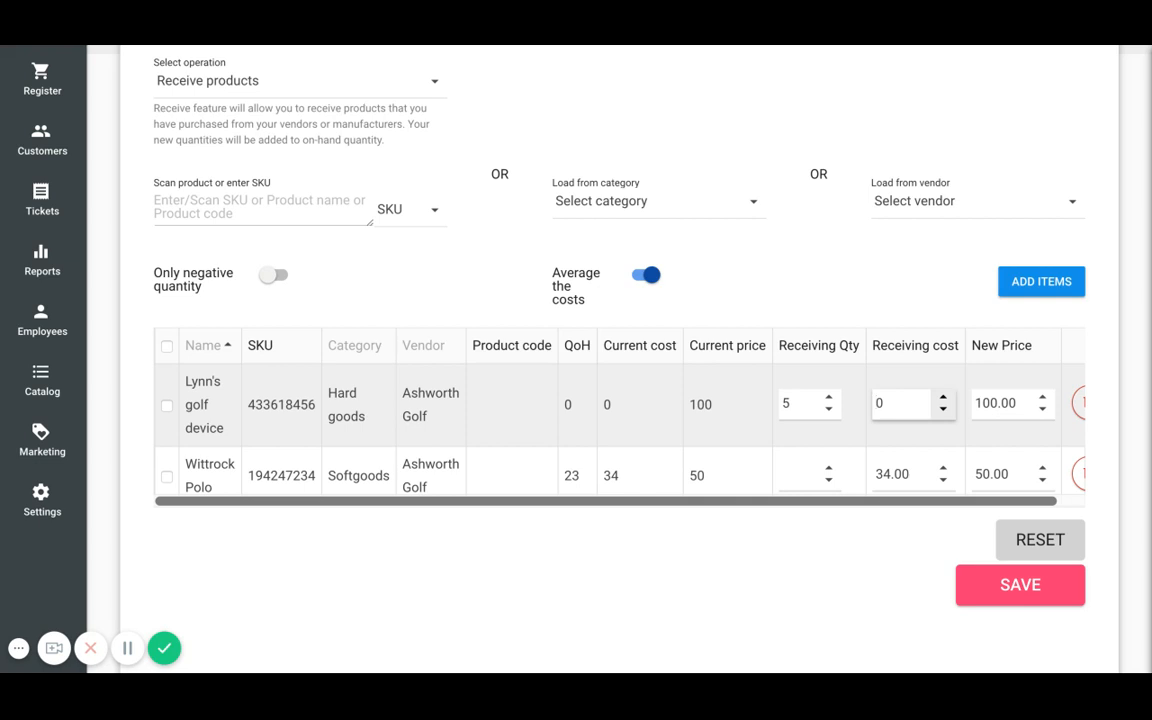
double_click(809, 403)
text(0)
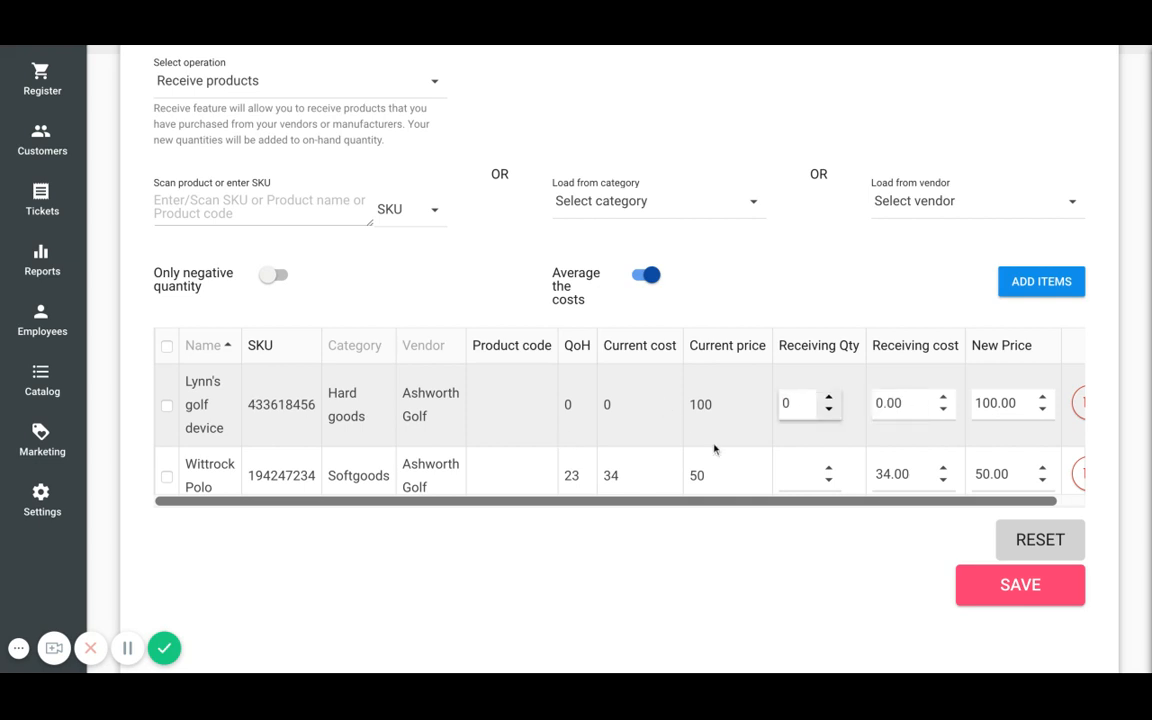
- Set the Wittrock Polo's receiving quantity to 5 and its receiving cost to 33.00
click(803, 471)
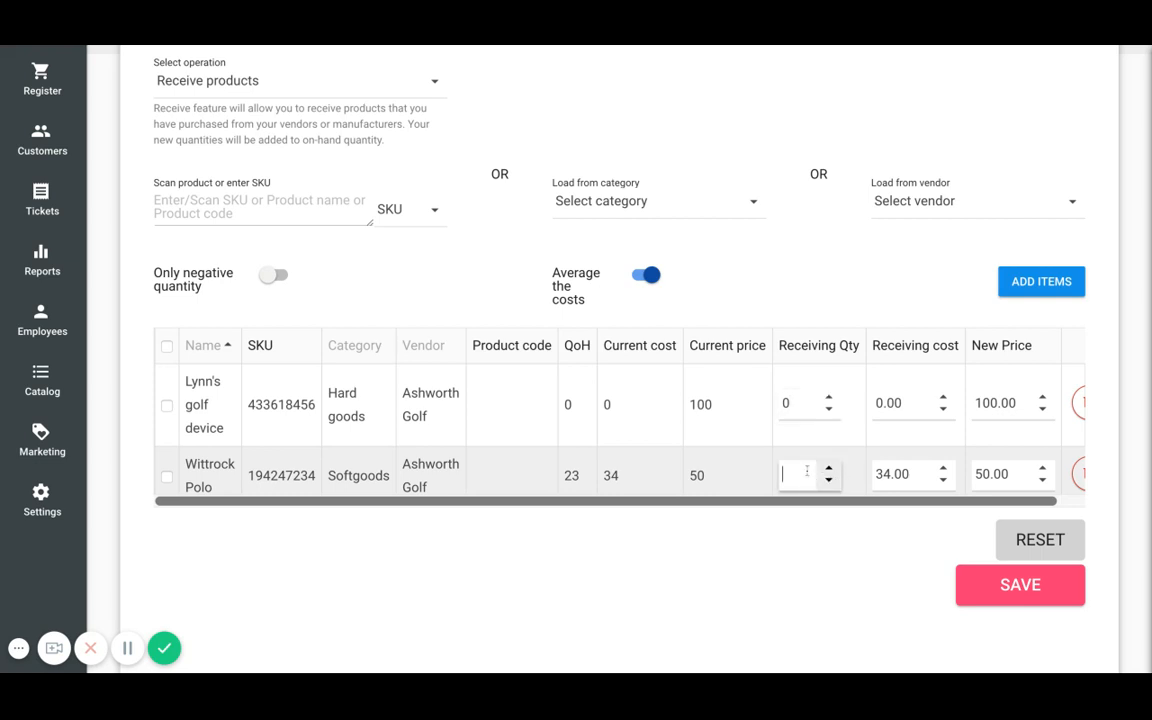
text(5)
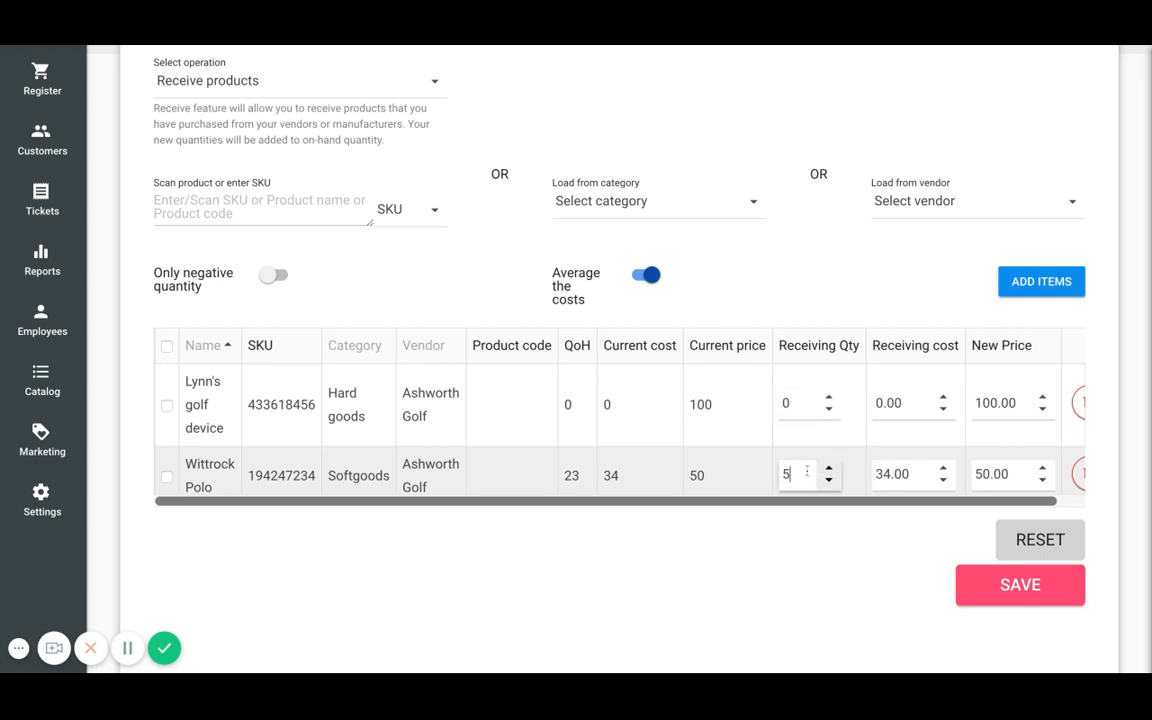
click(905, 474)
key(BackSpace)
text(33)
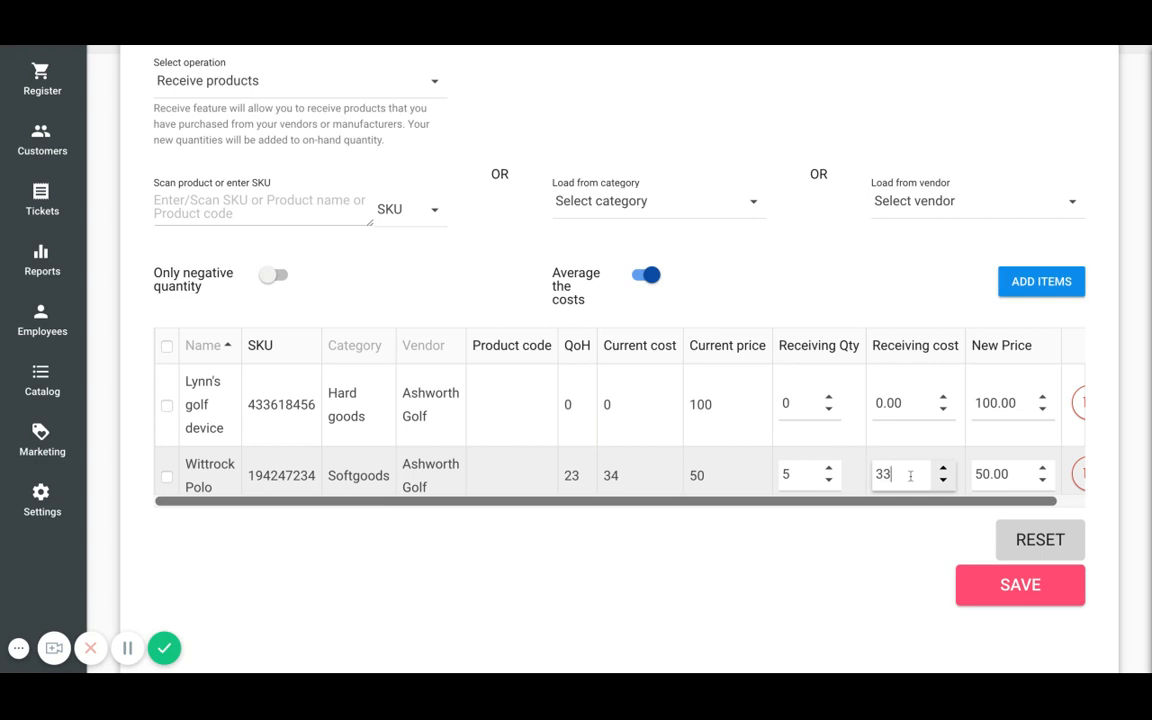
- Save the received products and save barcode labels with the default Code 128 settings
click(926, 563)
scroll(874, 470, right, 2)
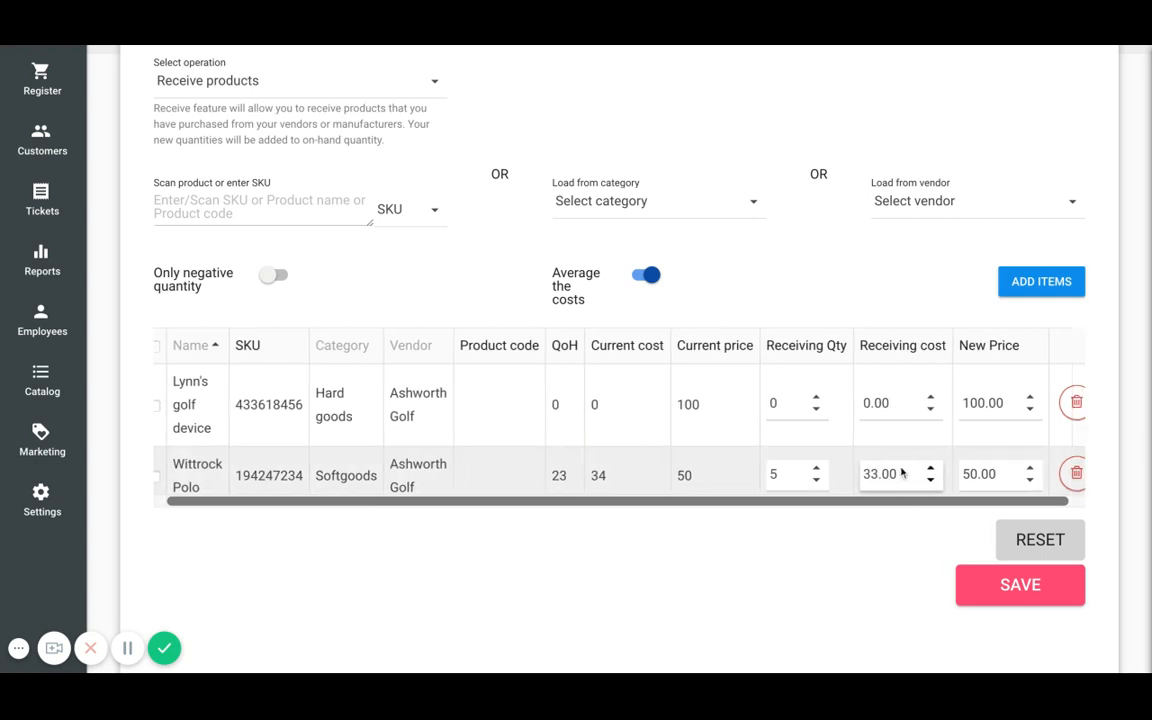
click(1035, 594)
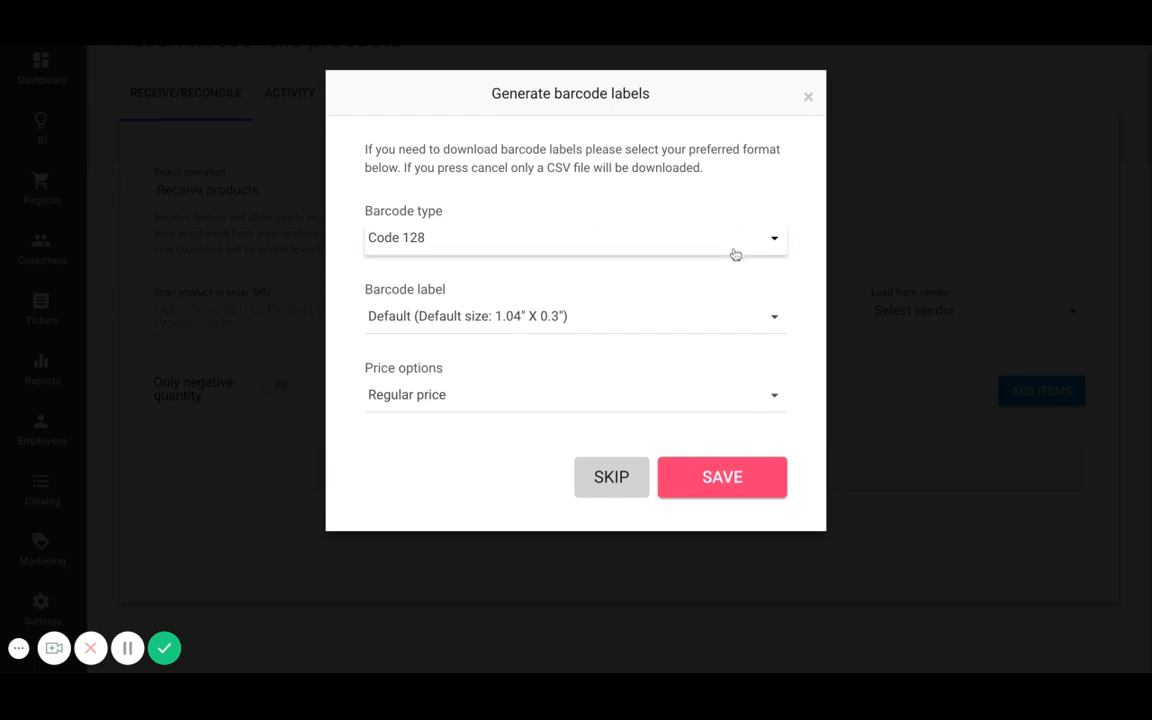
click(717, 475)
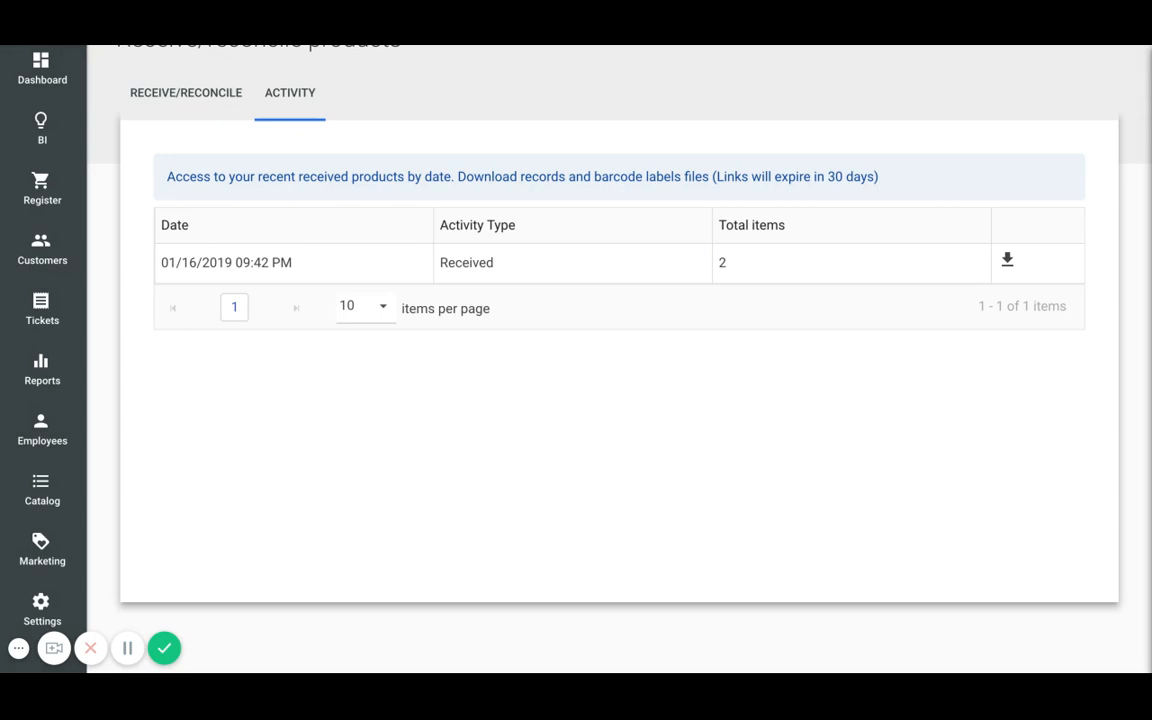
- Switch the operation to Reconcile products and load the Ashworth Golf vendor's products
scroll(619, 360, up, 1)
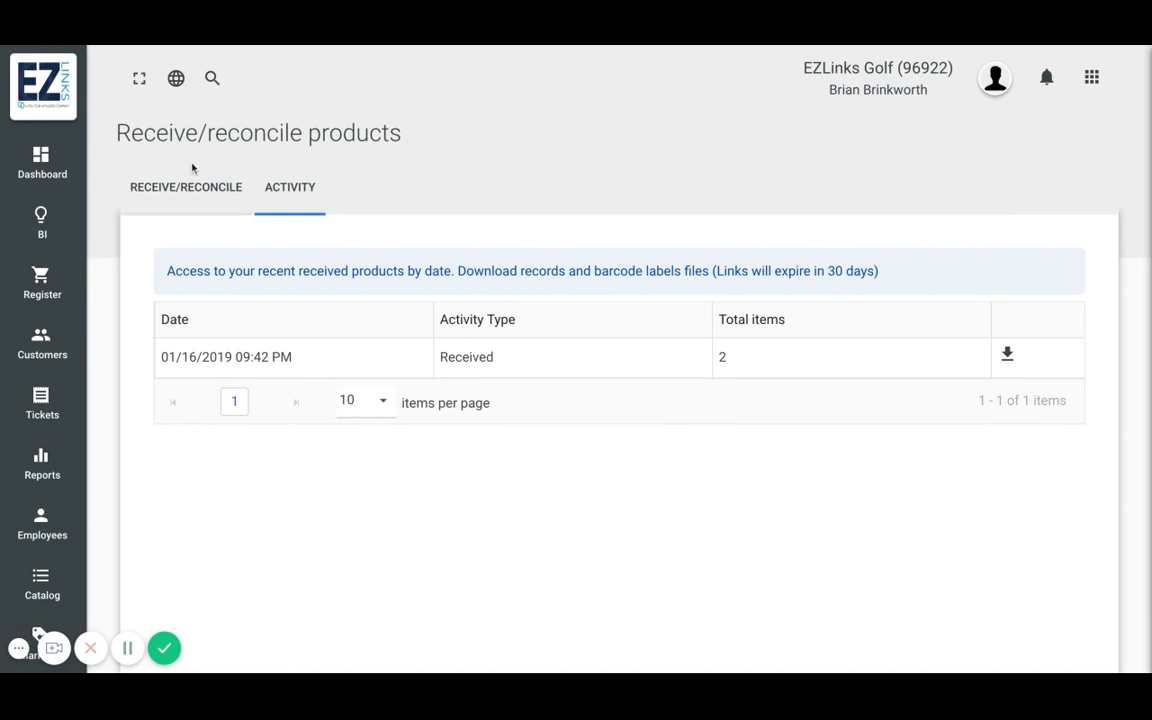
click(182, 186)
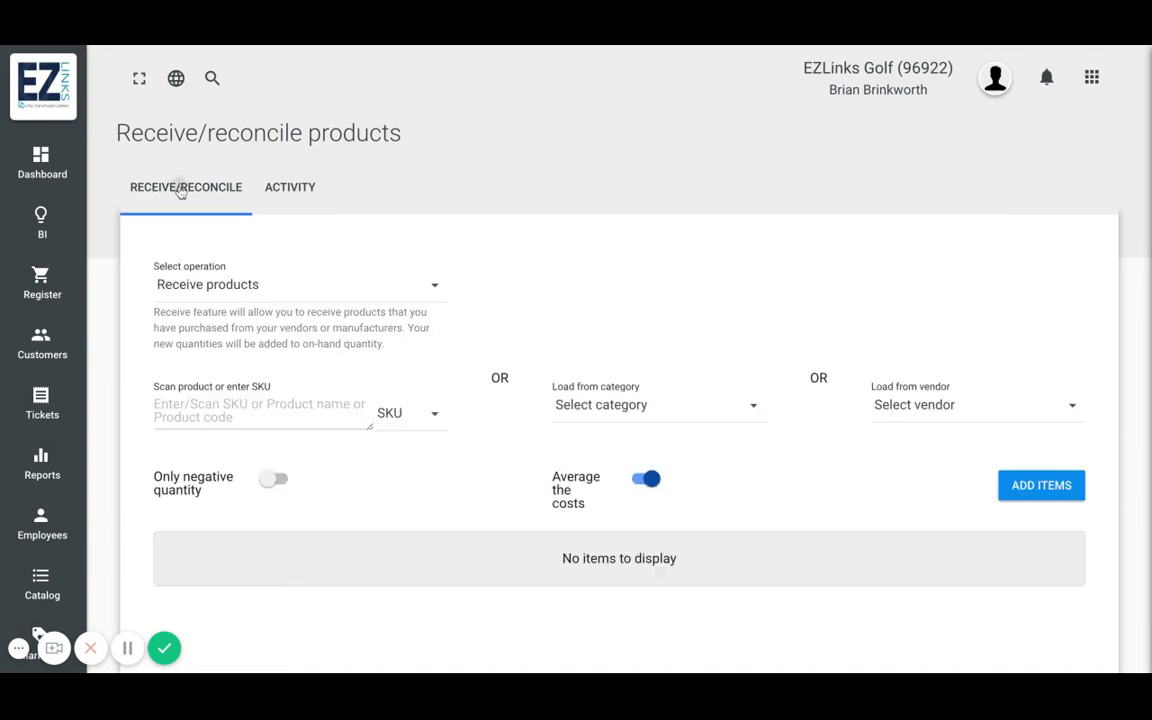
click(421, 291)
click(249, 344)
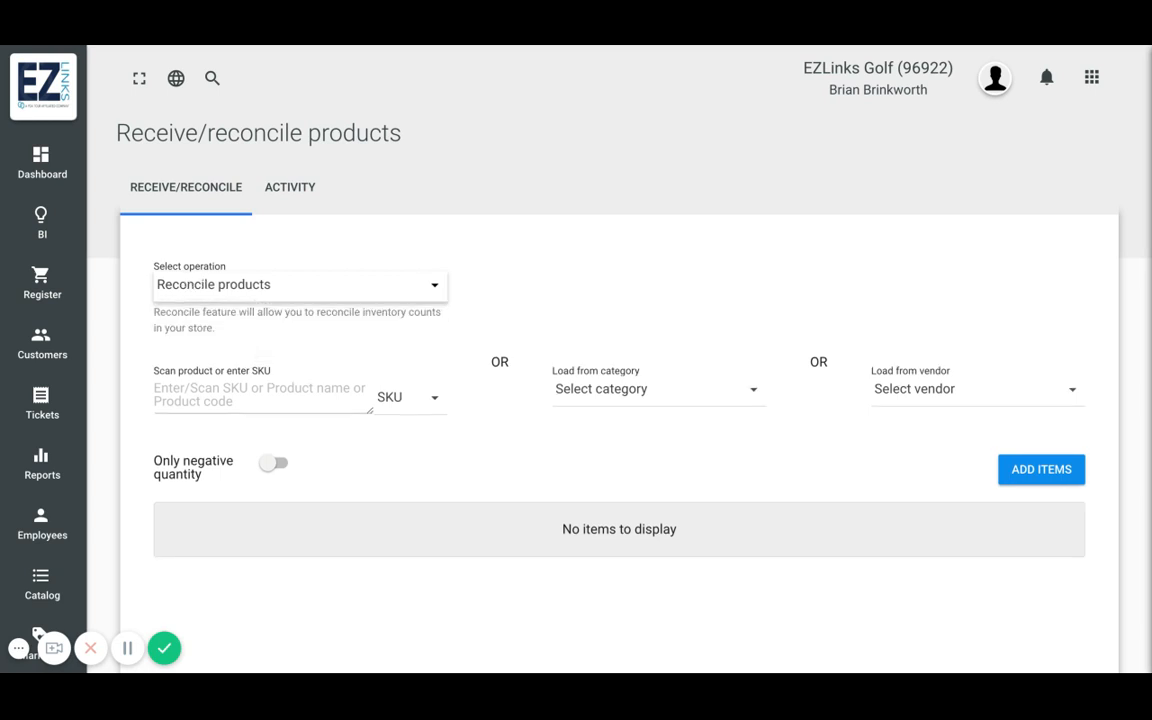
click(893, 387)
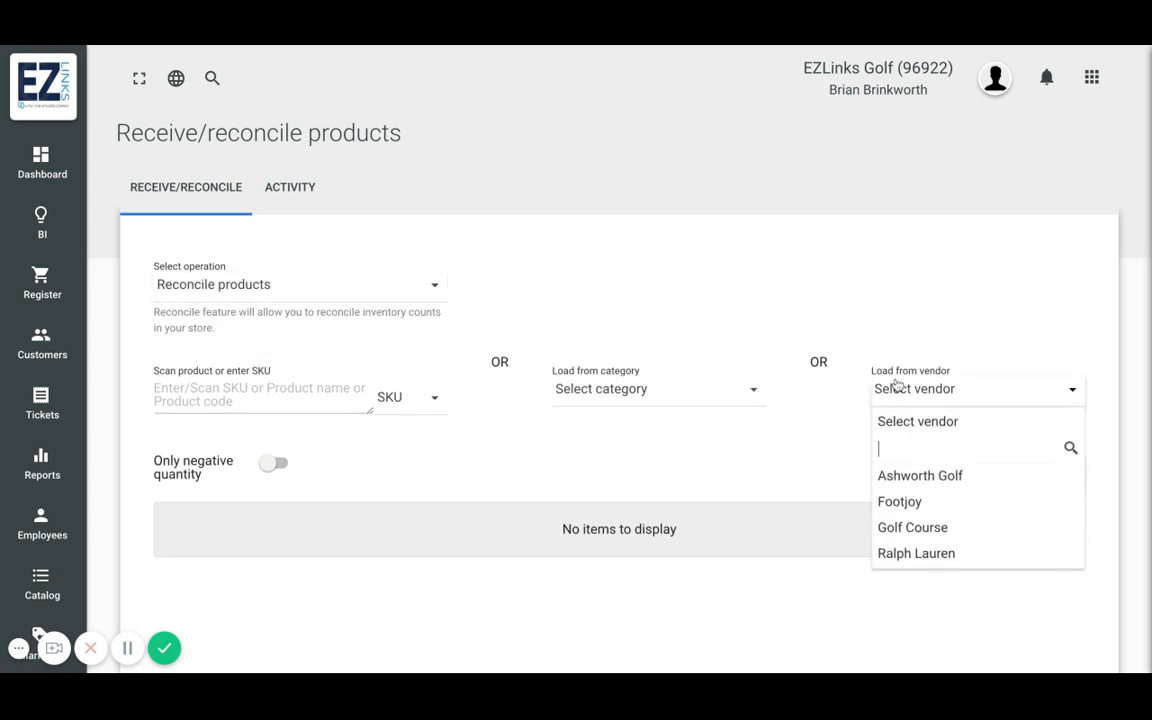
click(915, 476)
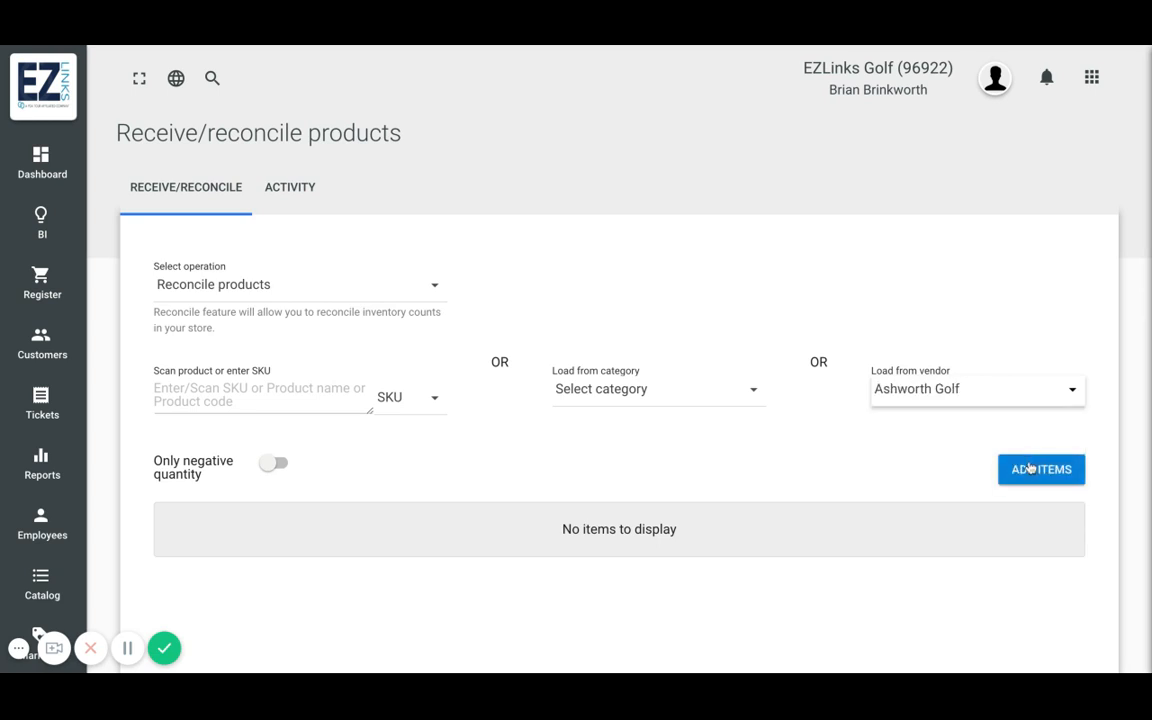
click(1030, 468)
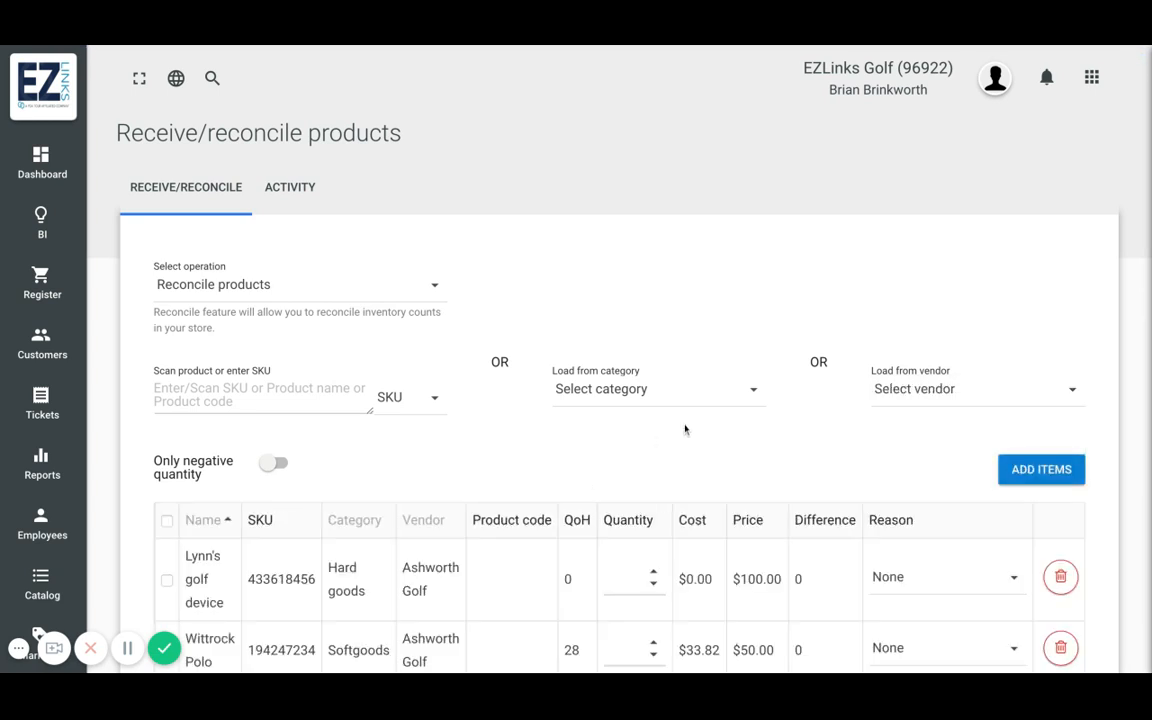
- Set the Wittrock Polo's counted quantity to 27
click(724, 401)
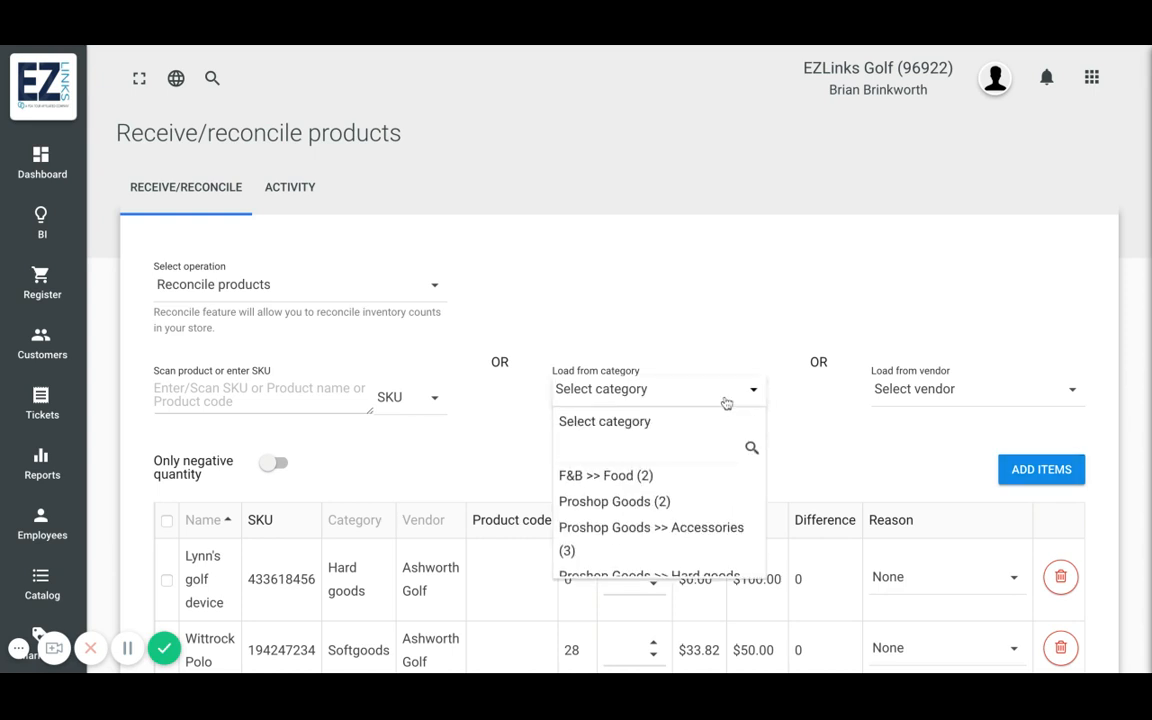
click(755, 270)
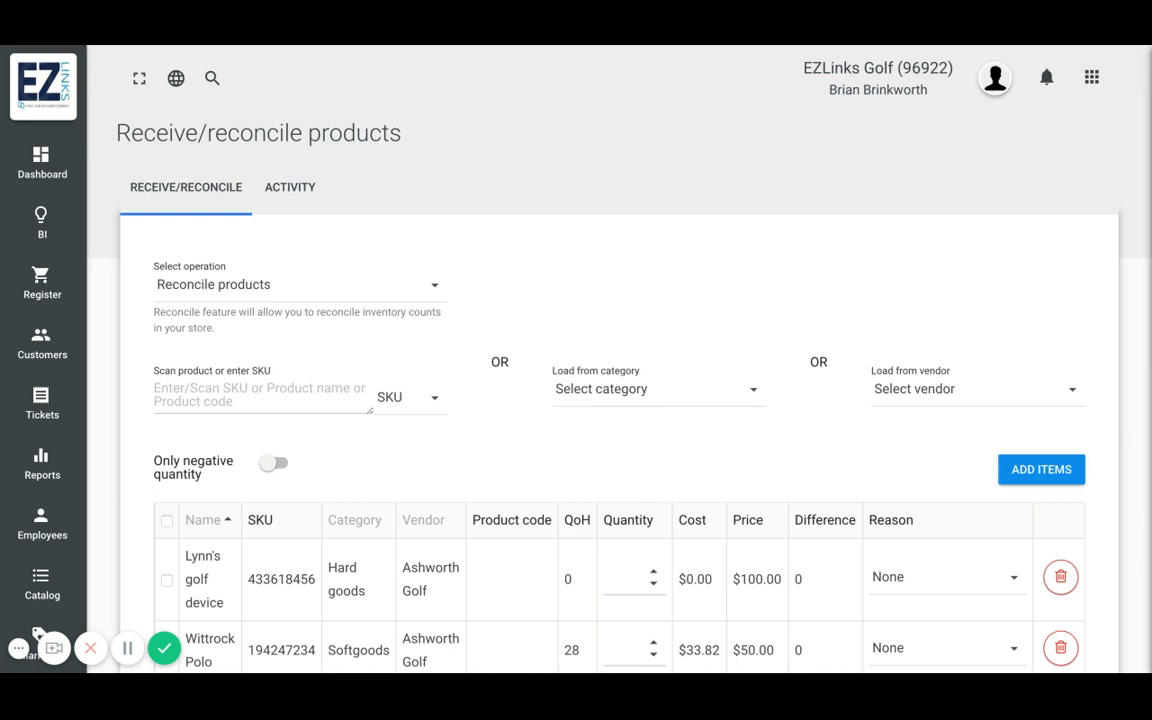
scroll(760, 268, down, 3)
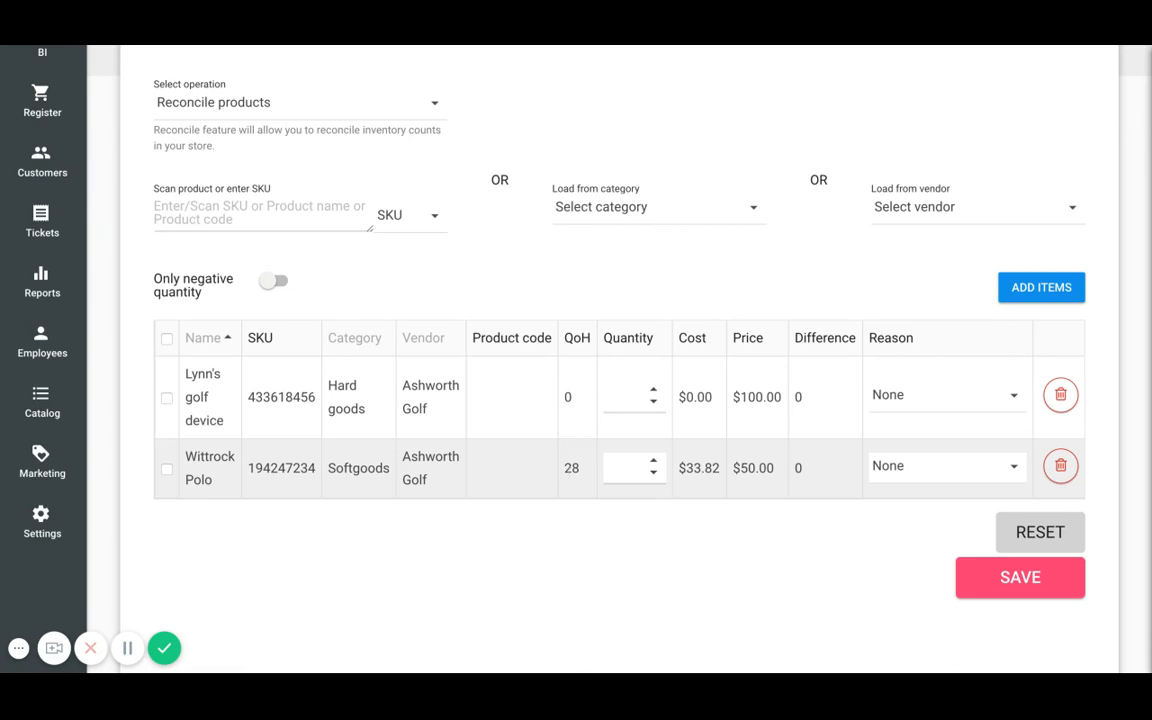
click(643, 470)
text(0)
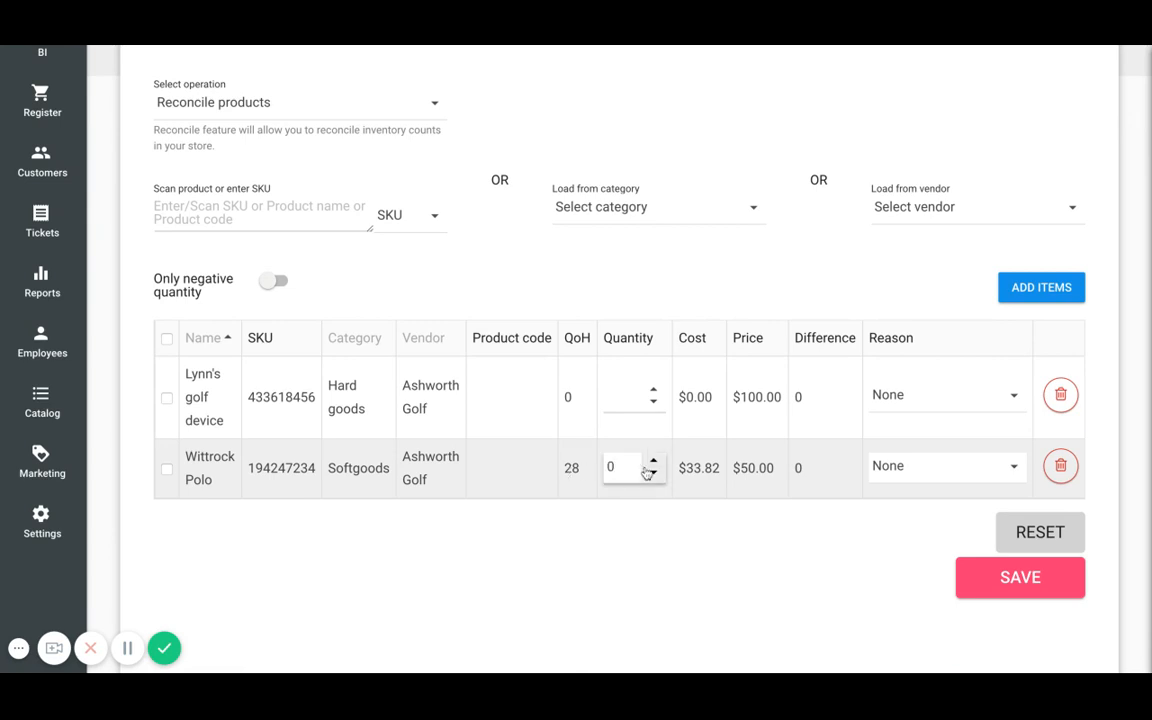
key(BackSpace)
text(27)
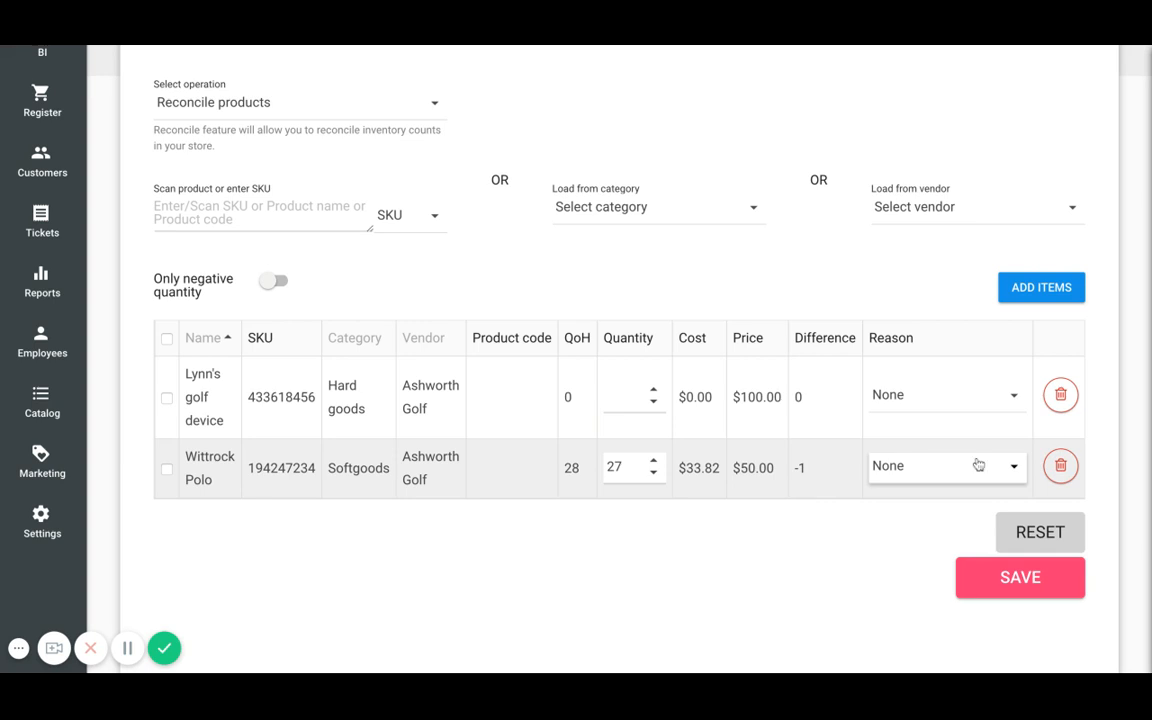
- Save the reconciliation, skipping barcode label generation
click(1005, 476)
click(1005, 476)
click(1046, 583)
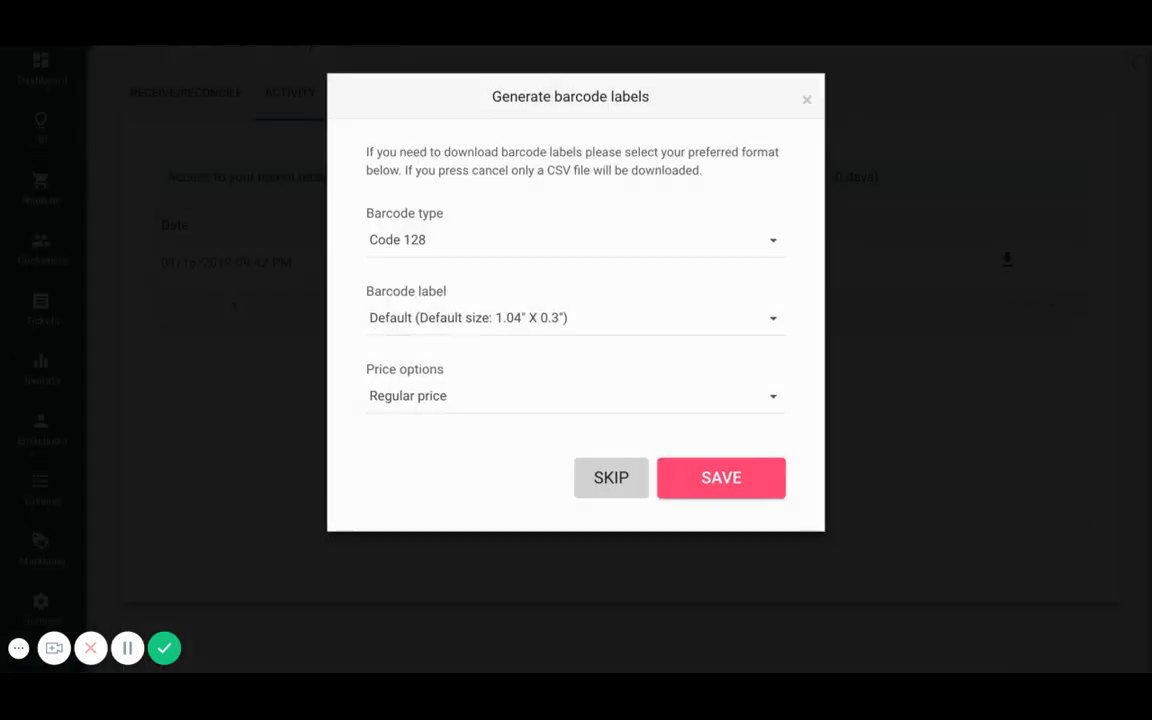
click(604, 484)
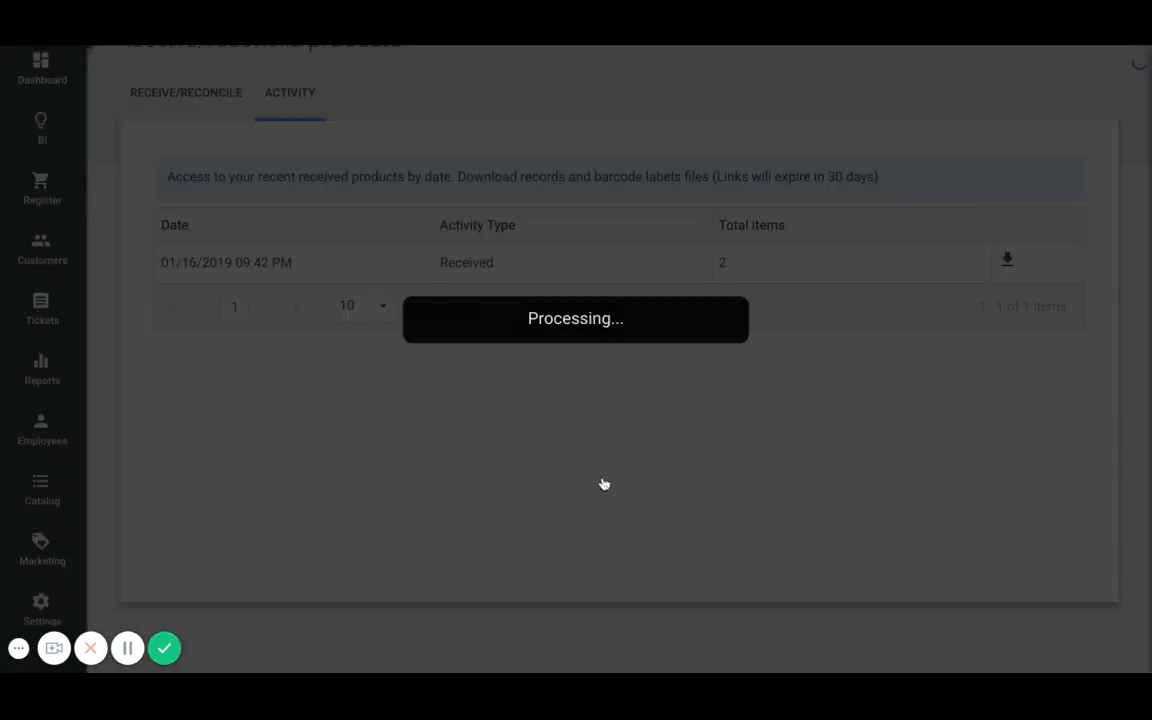